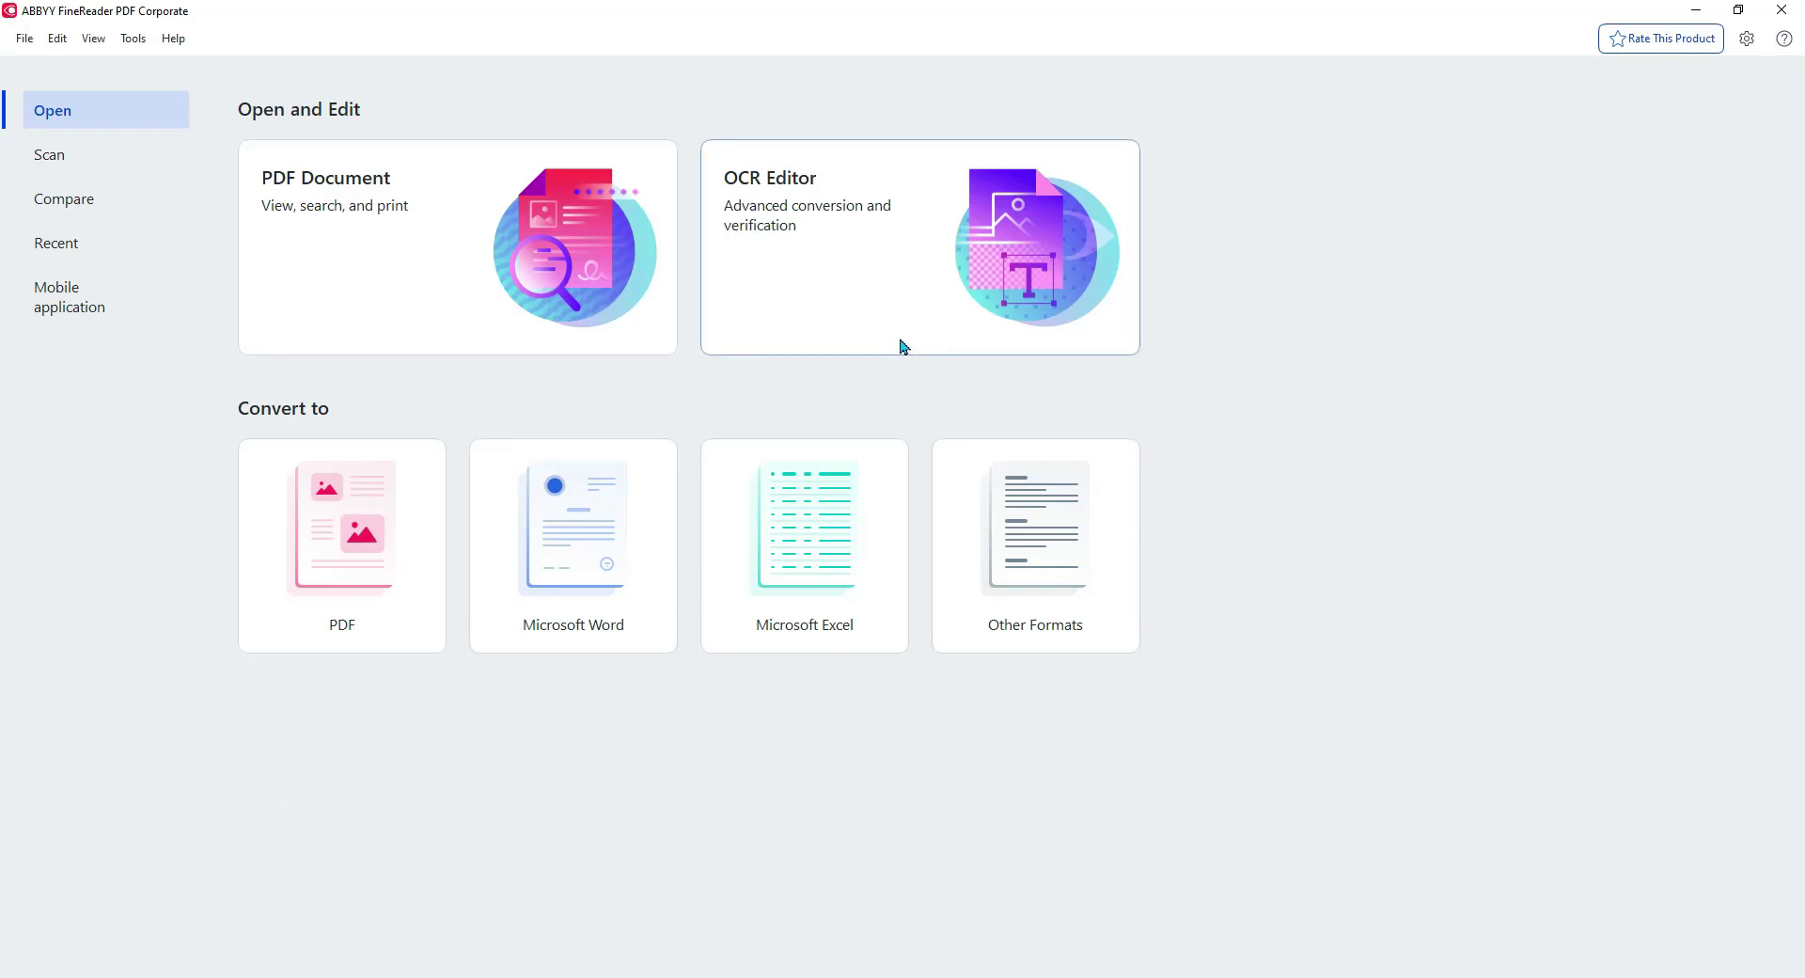
- In the OCR Editor, select every PDF in the PDF folder, from Index.pdf through 004, to open
left_click(895, 325)
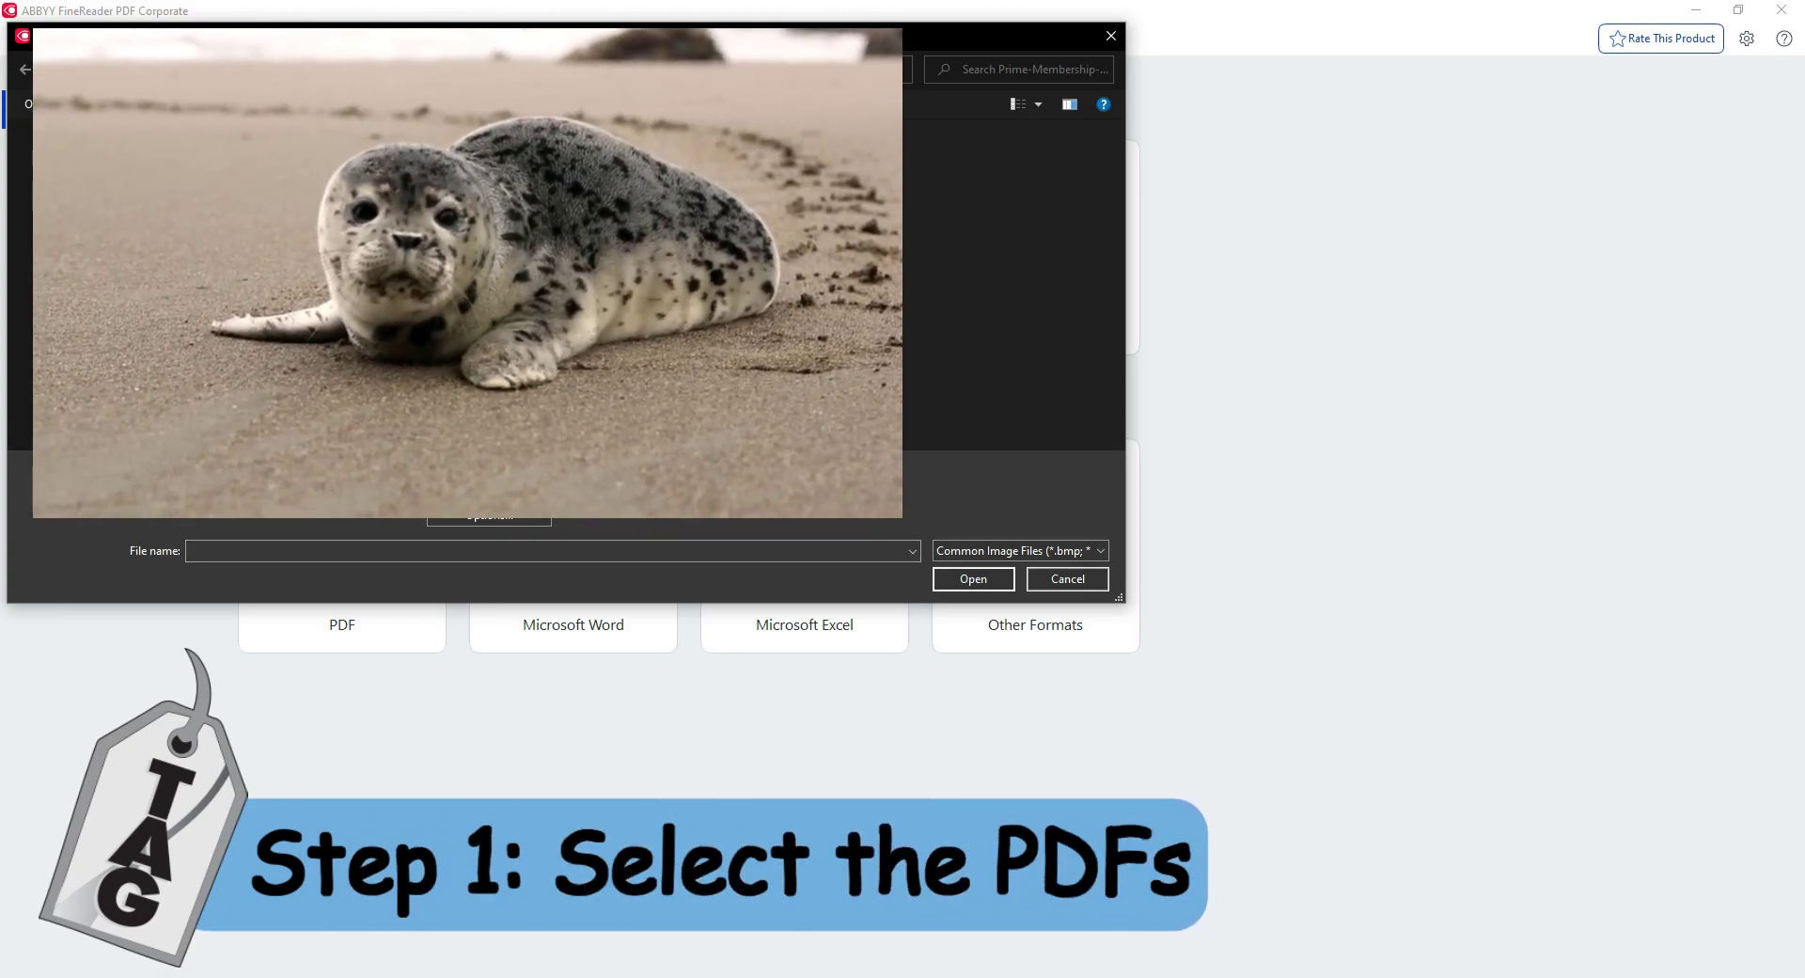
left_click(94, 288)
left_click(235, 141)
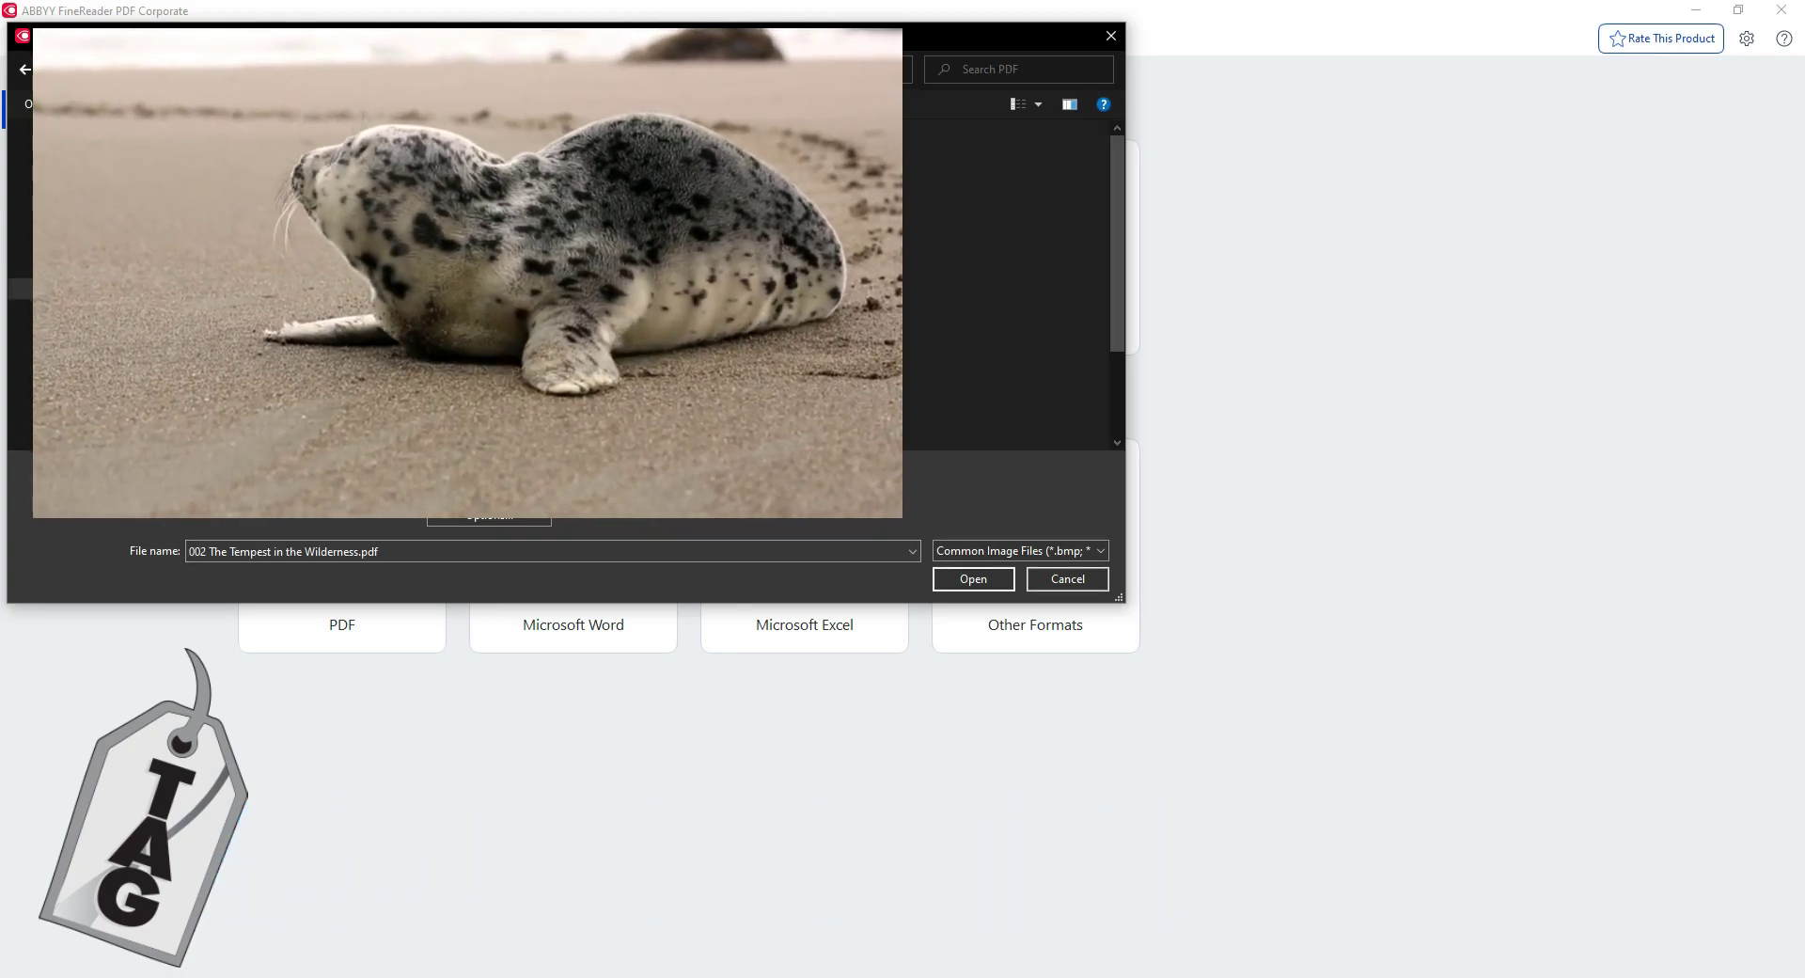
left_click_drag(1113, 162, 1113, 242)
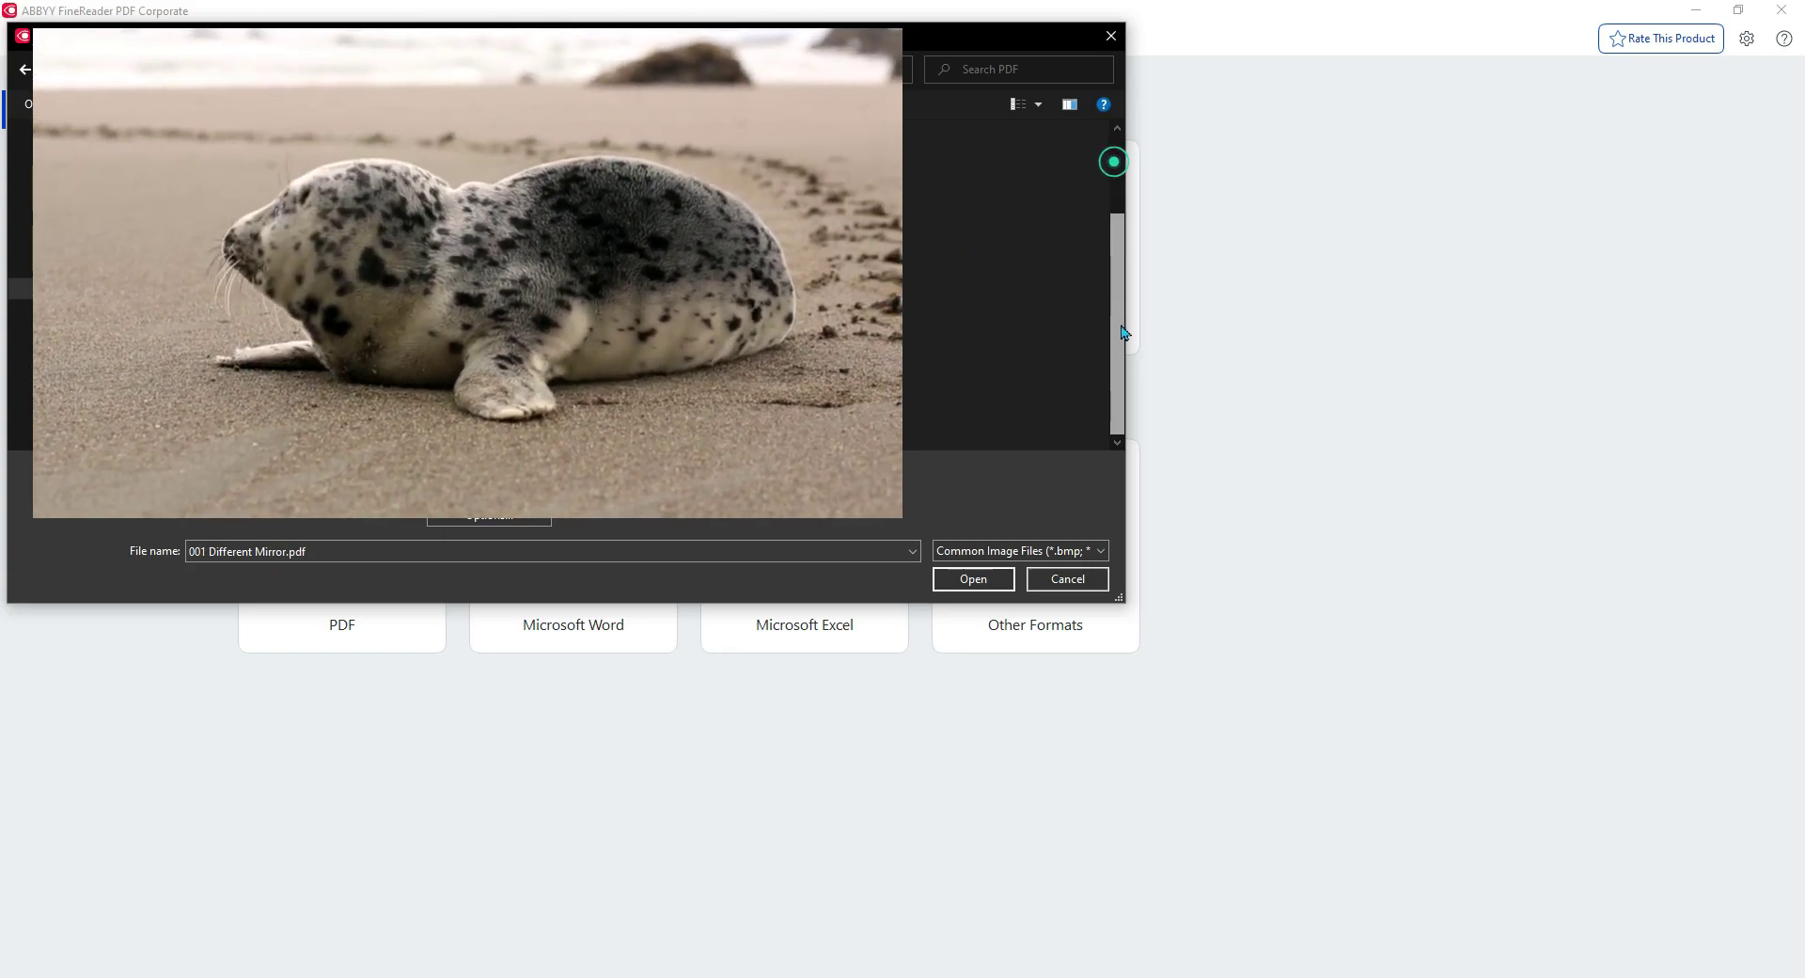
left_click(282, 427, "shift")
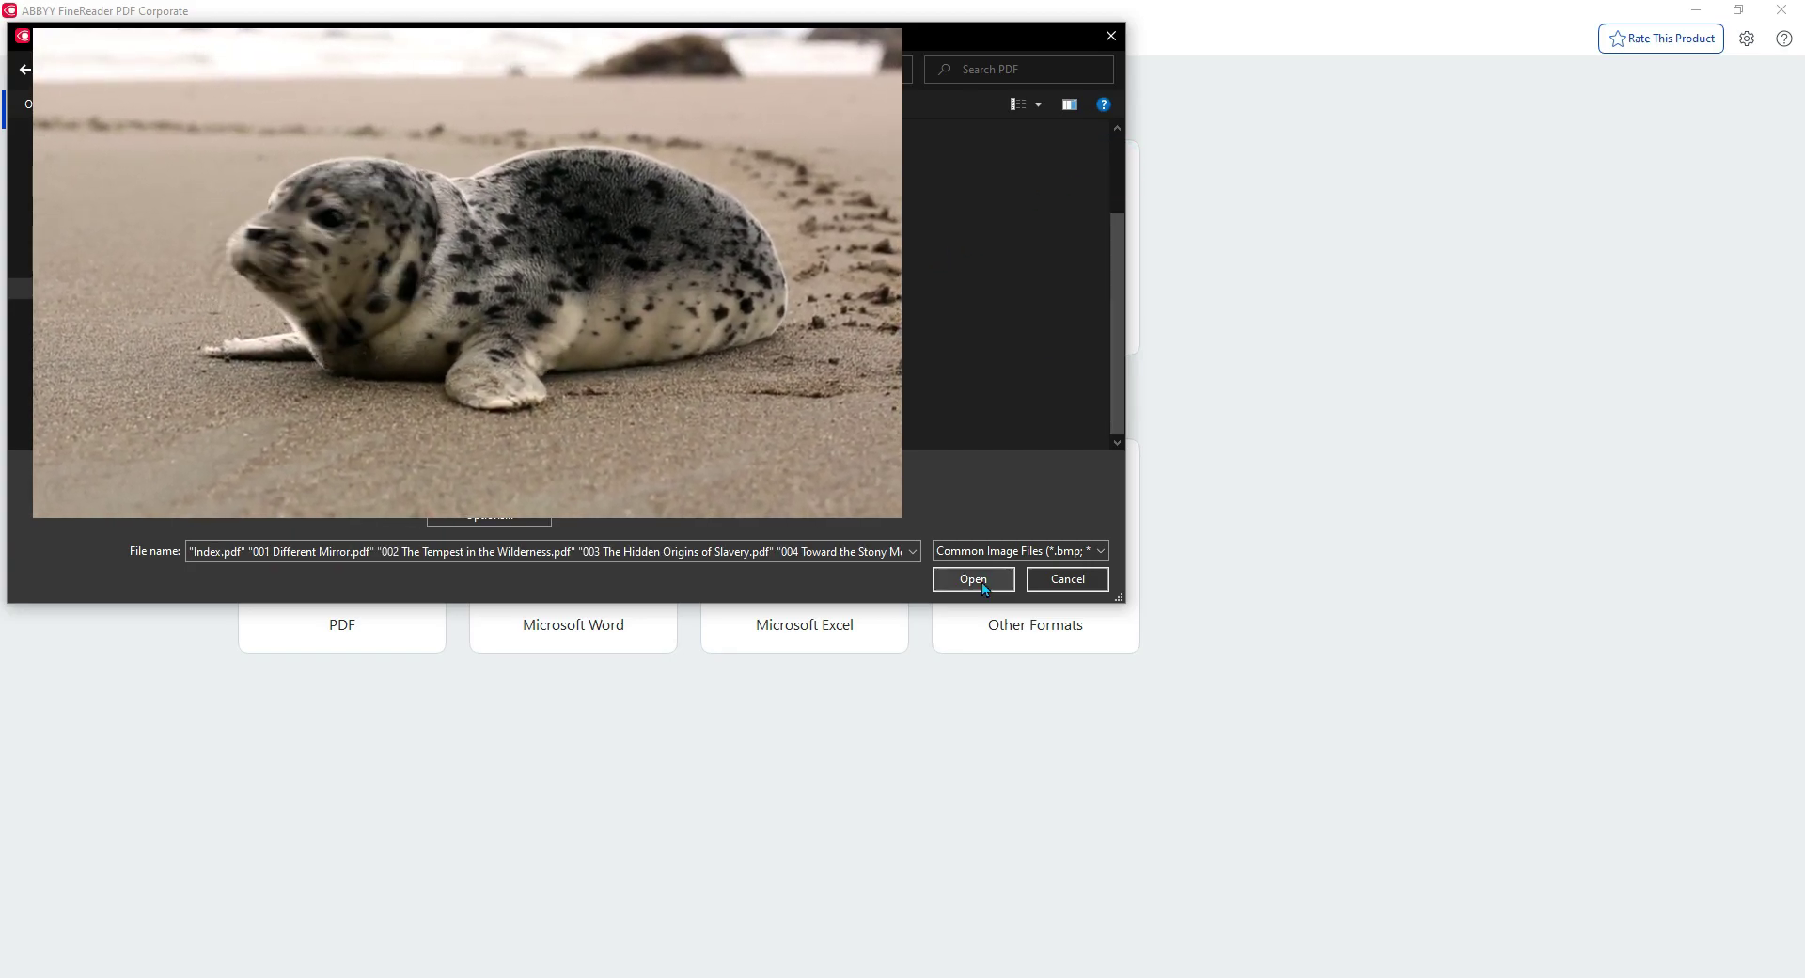
- Open the selected PDFs and let all 491 pages finish recognizing
left_click(972, 579)
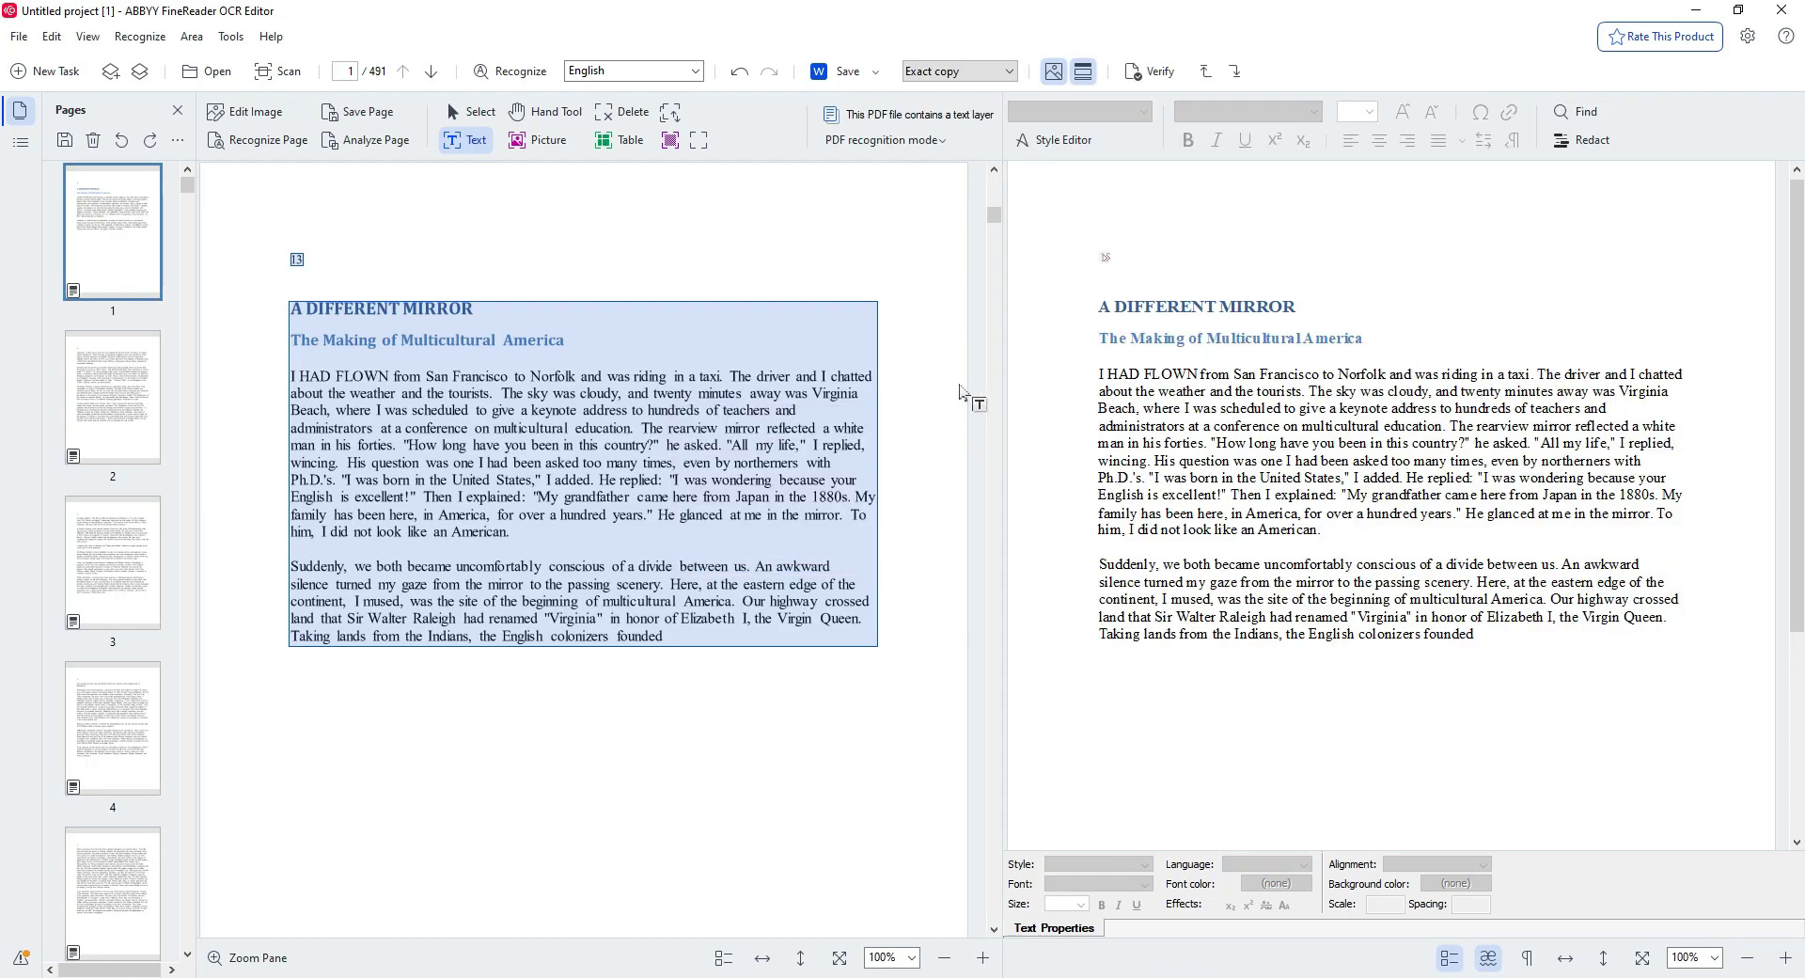
- Review pages 2, 3 and 4 and confirm the '16' block is styled Header or footer
left_click(138, 381)
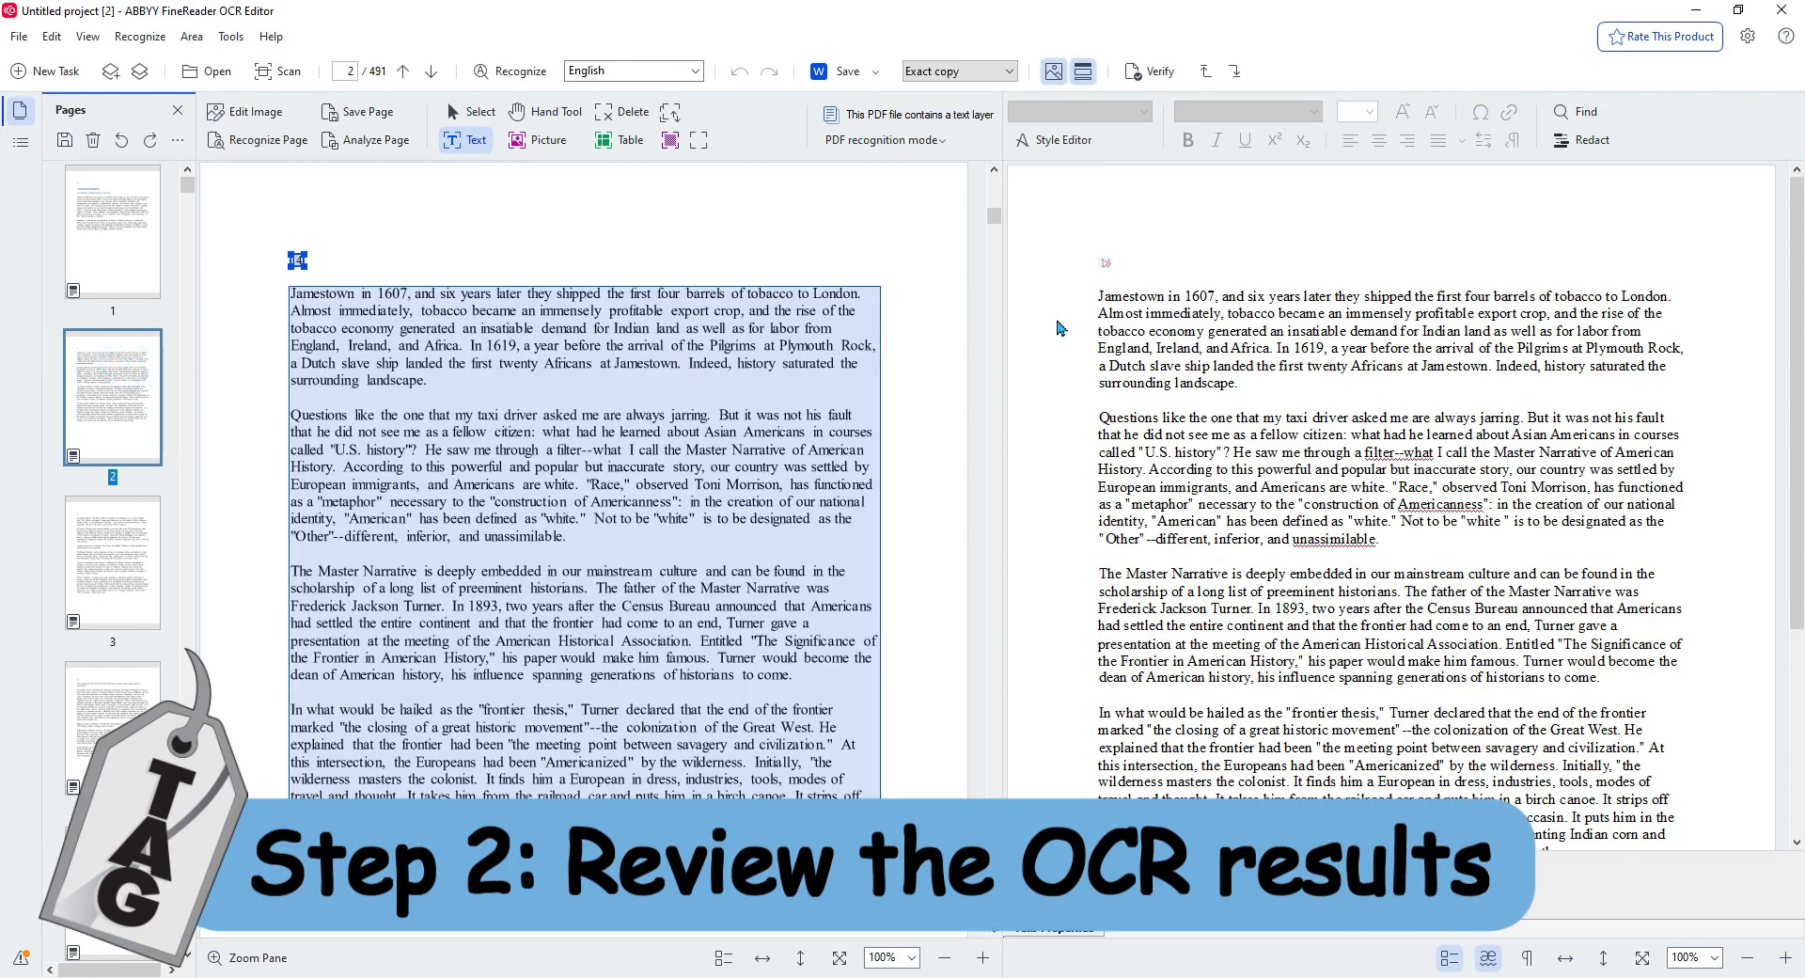
left_click(150, 534)
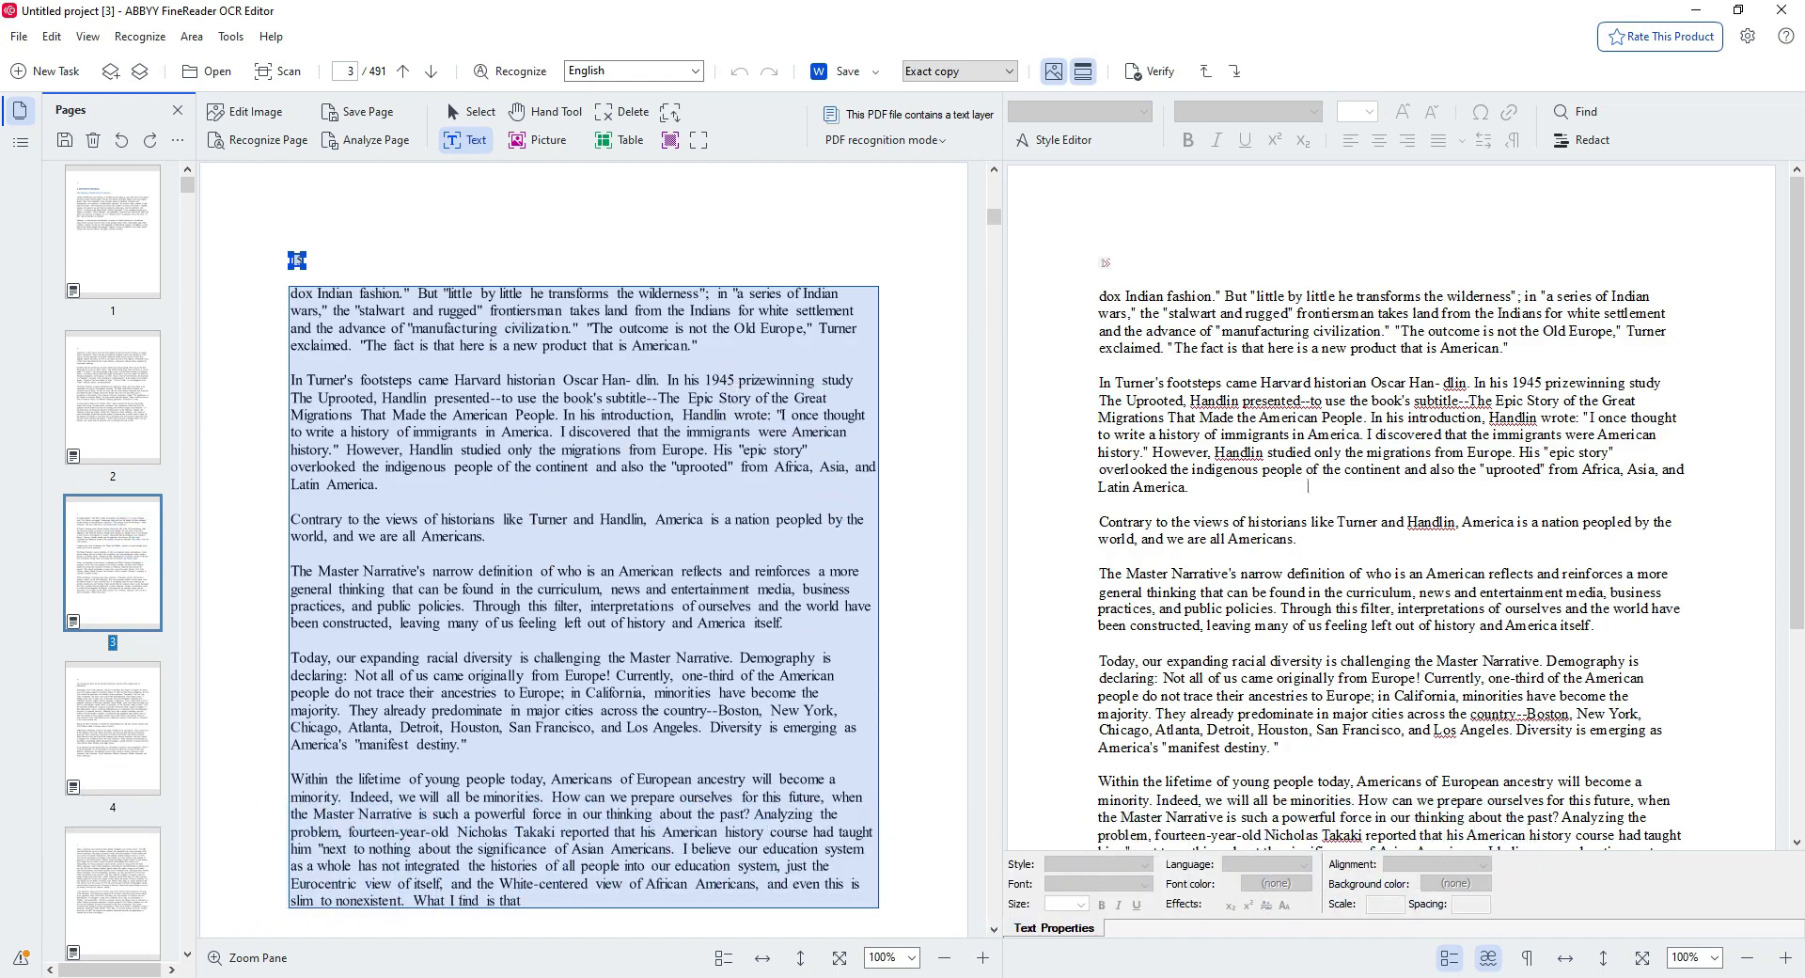
scroll(1311, 536, "down", 5)
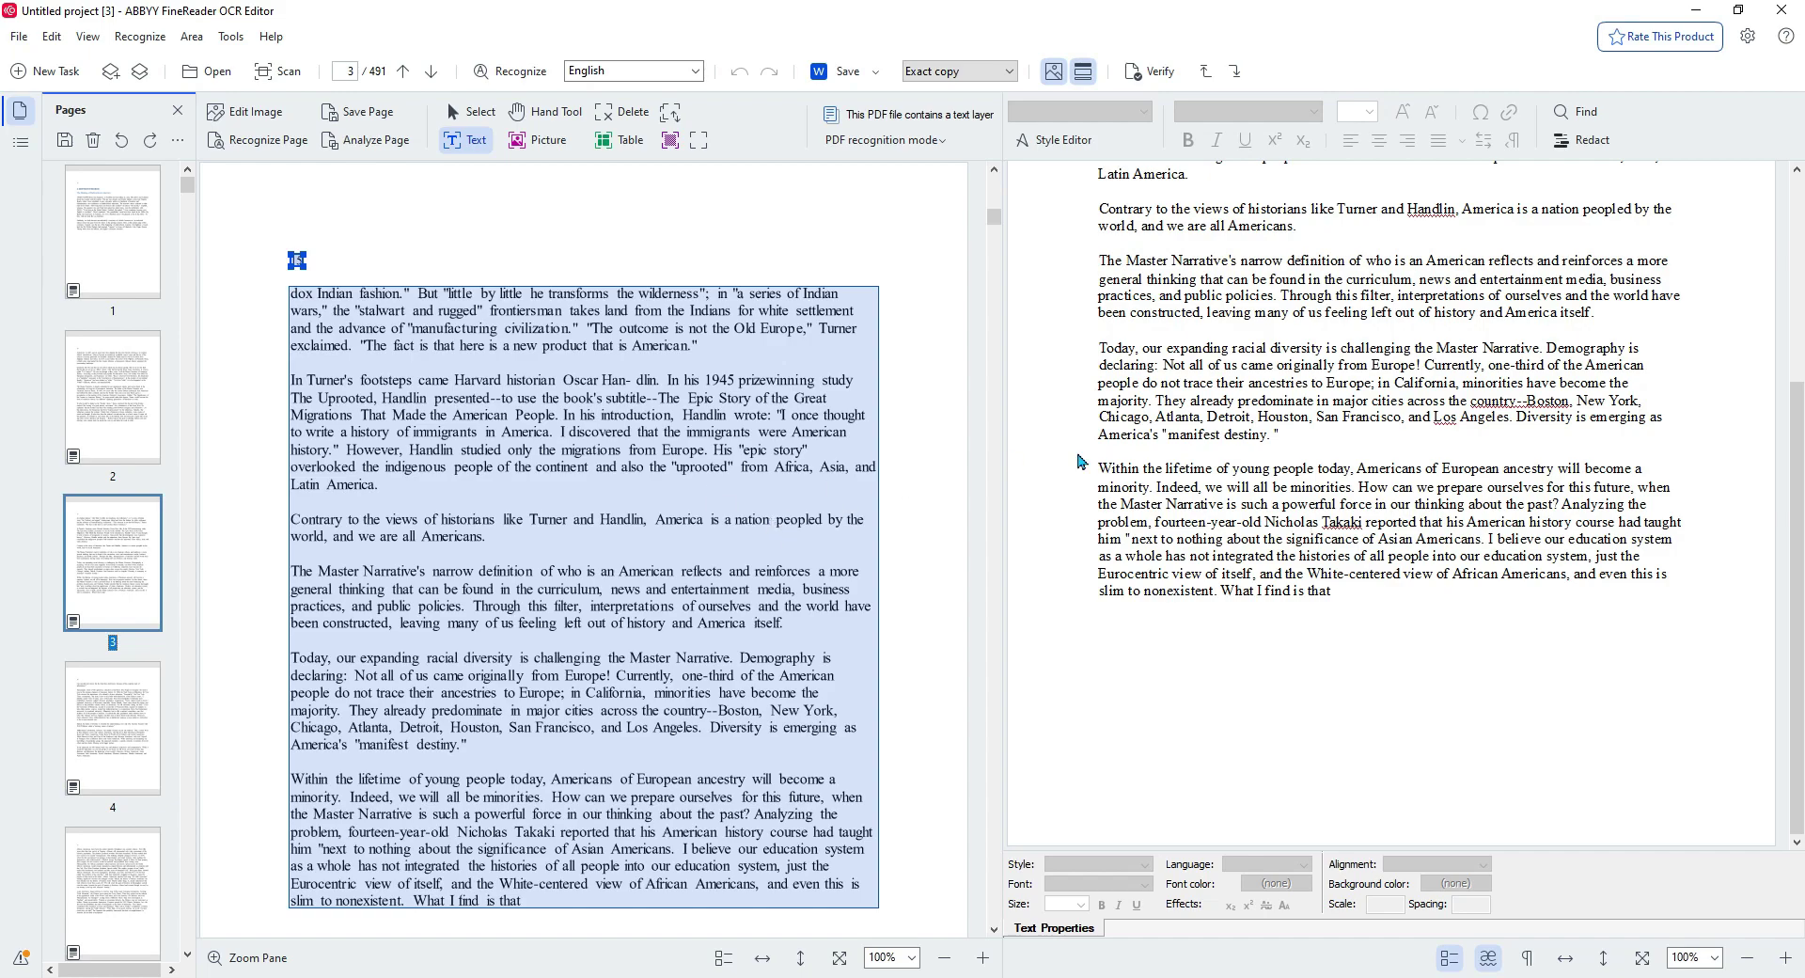
left_click(120, 724)
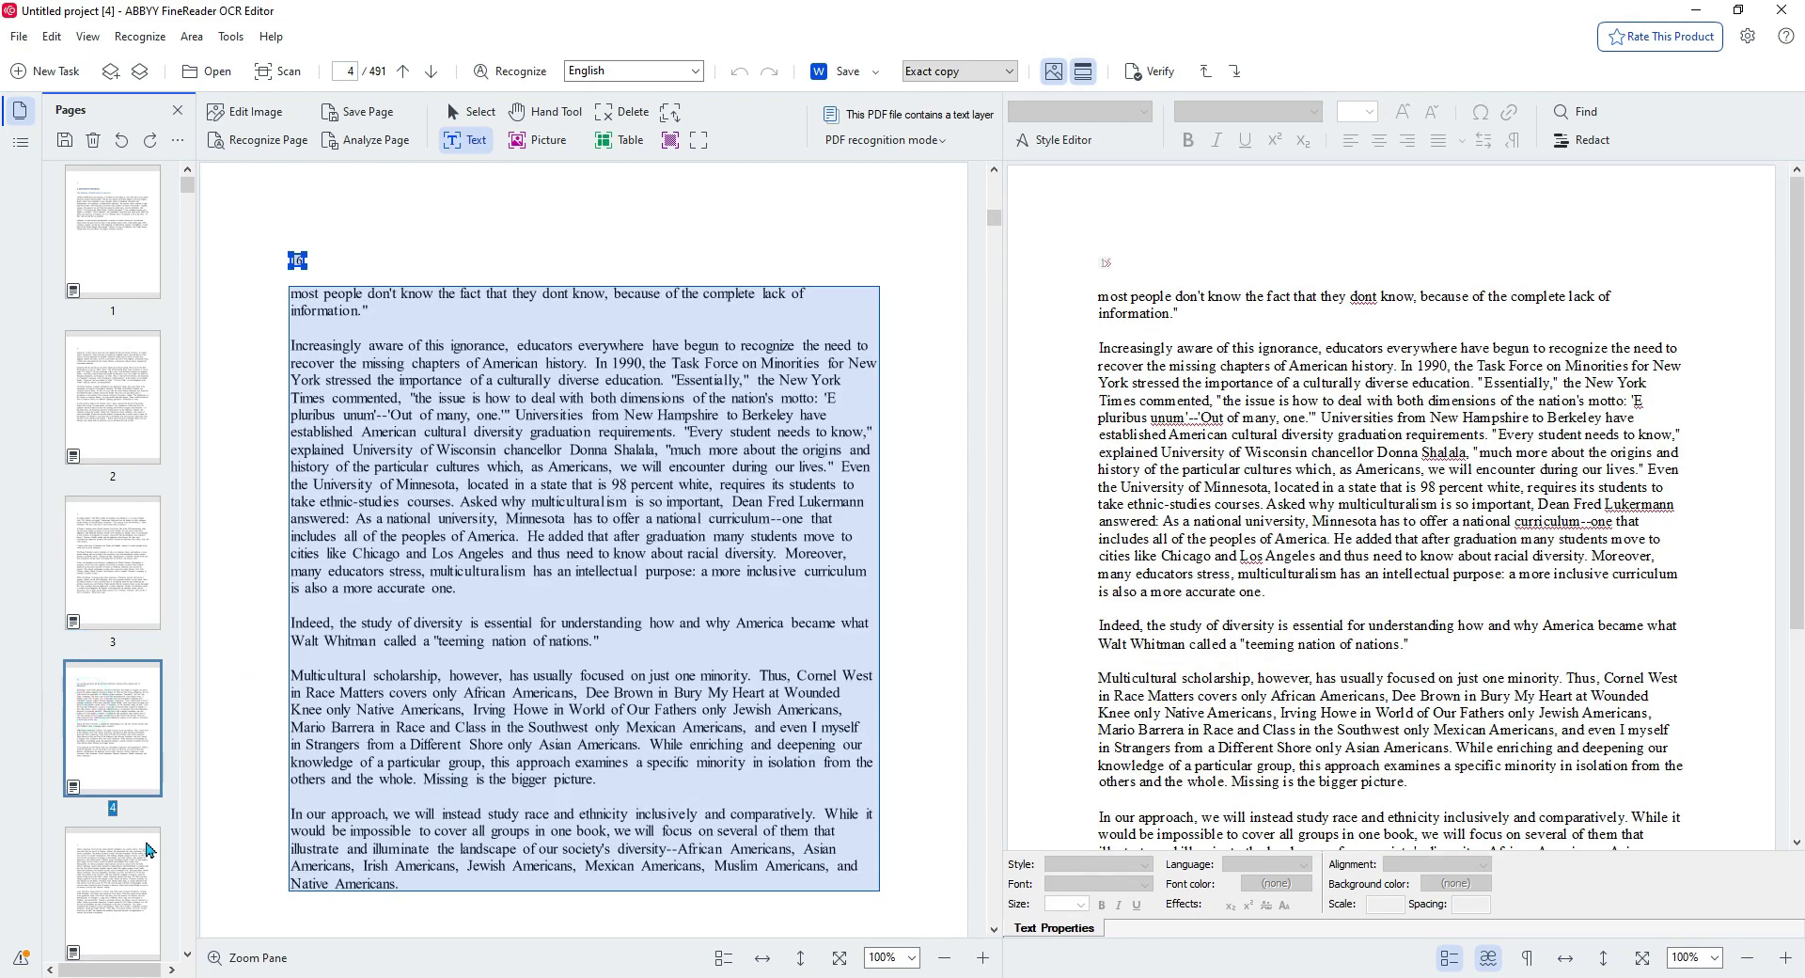
scroll(113, 752, "down", 4)
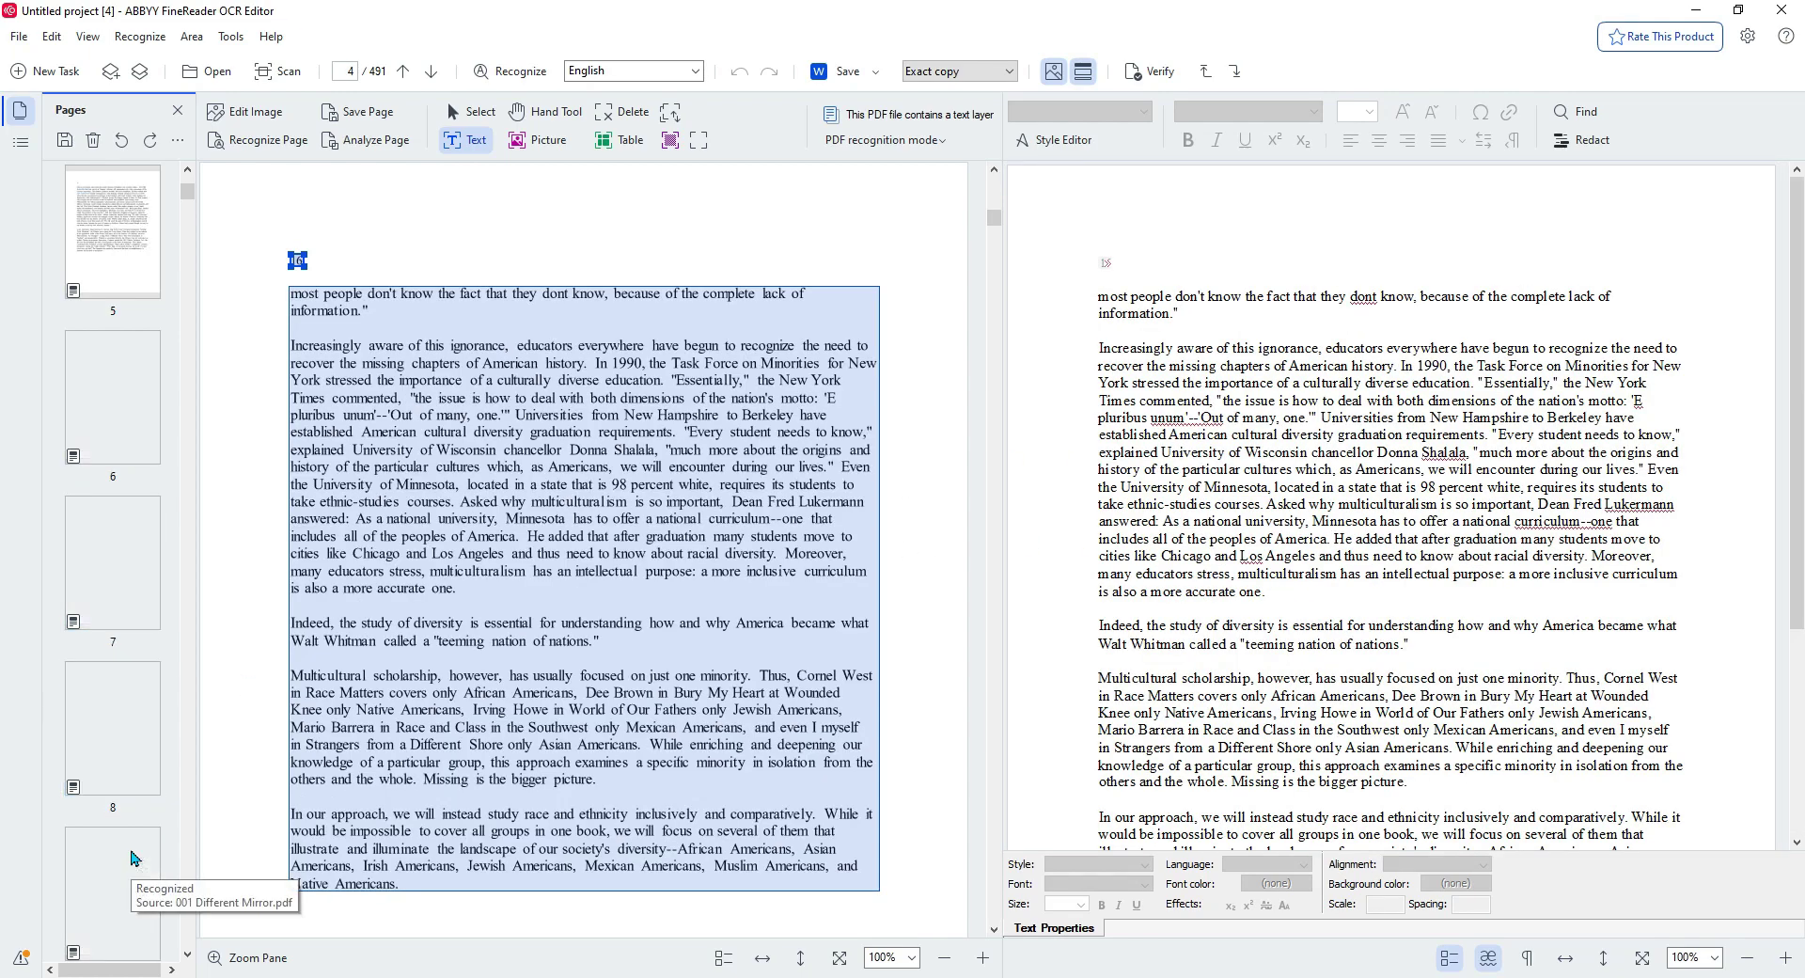
left_click(1107, 265)
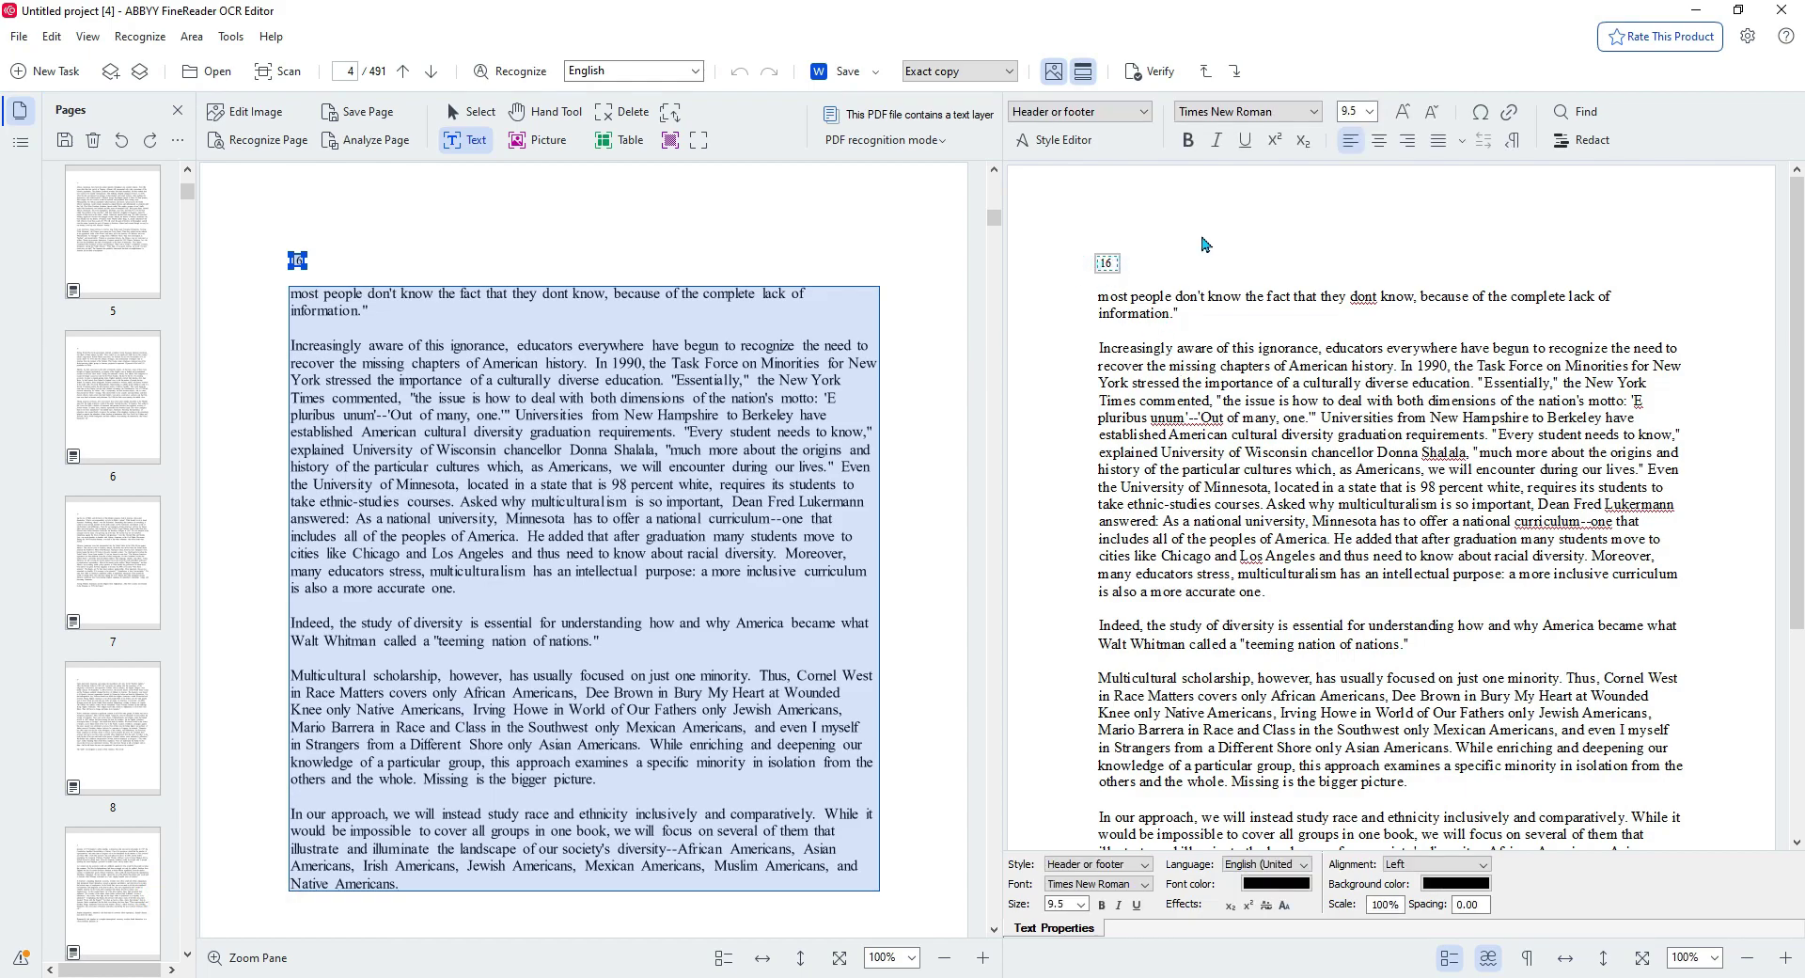
- Look over the Save and output layout dropdowns, leaving the layout options open
left_click(882, 72)
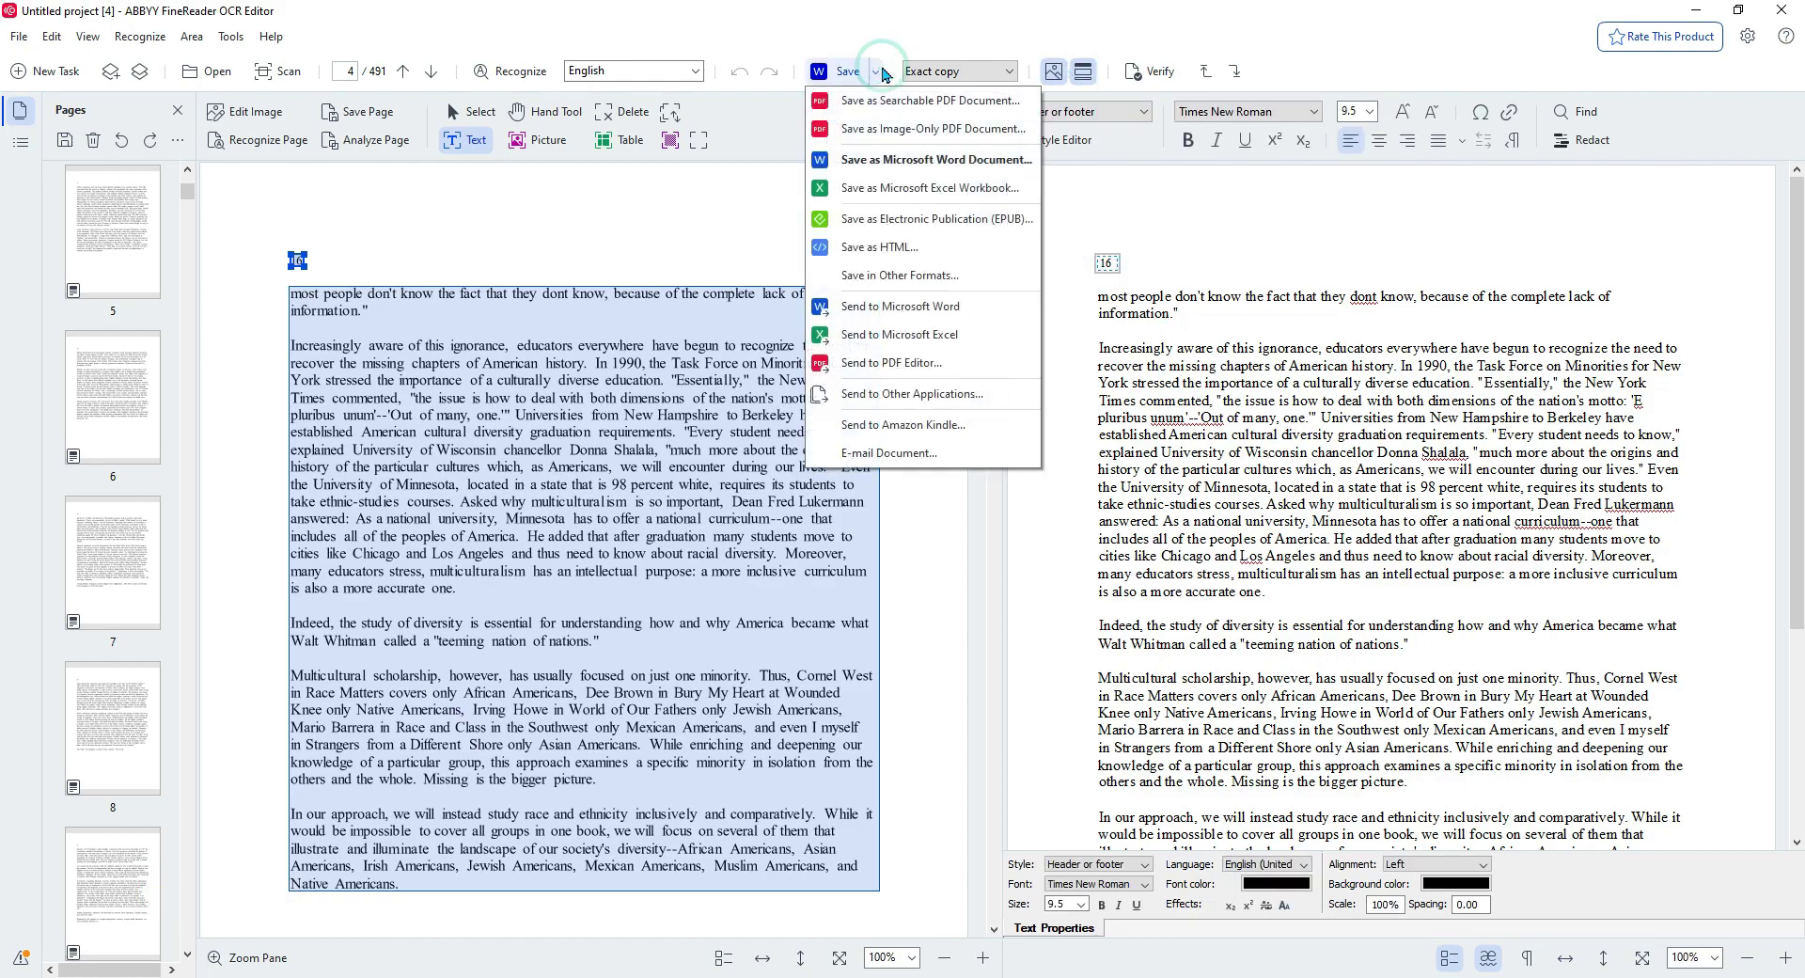
left_click(884, 75)
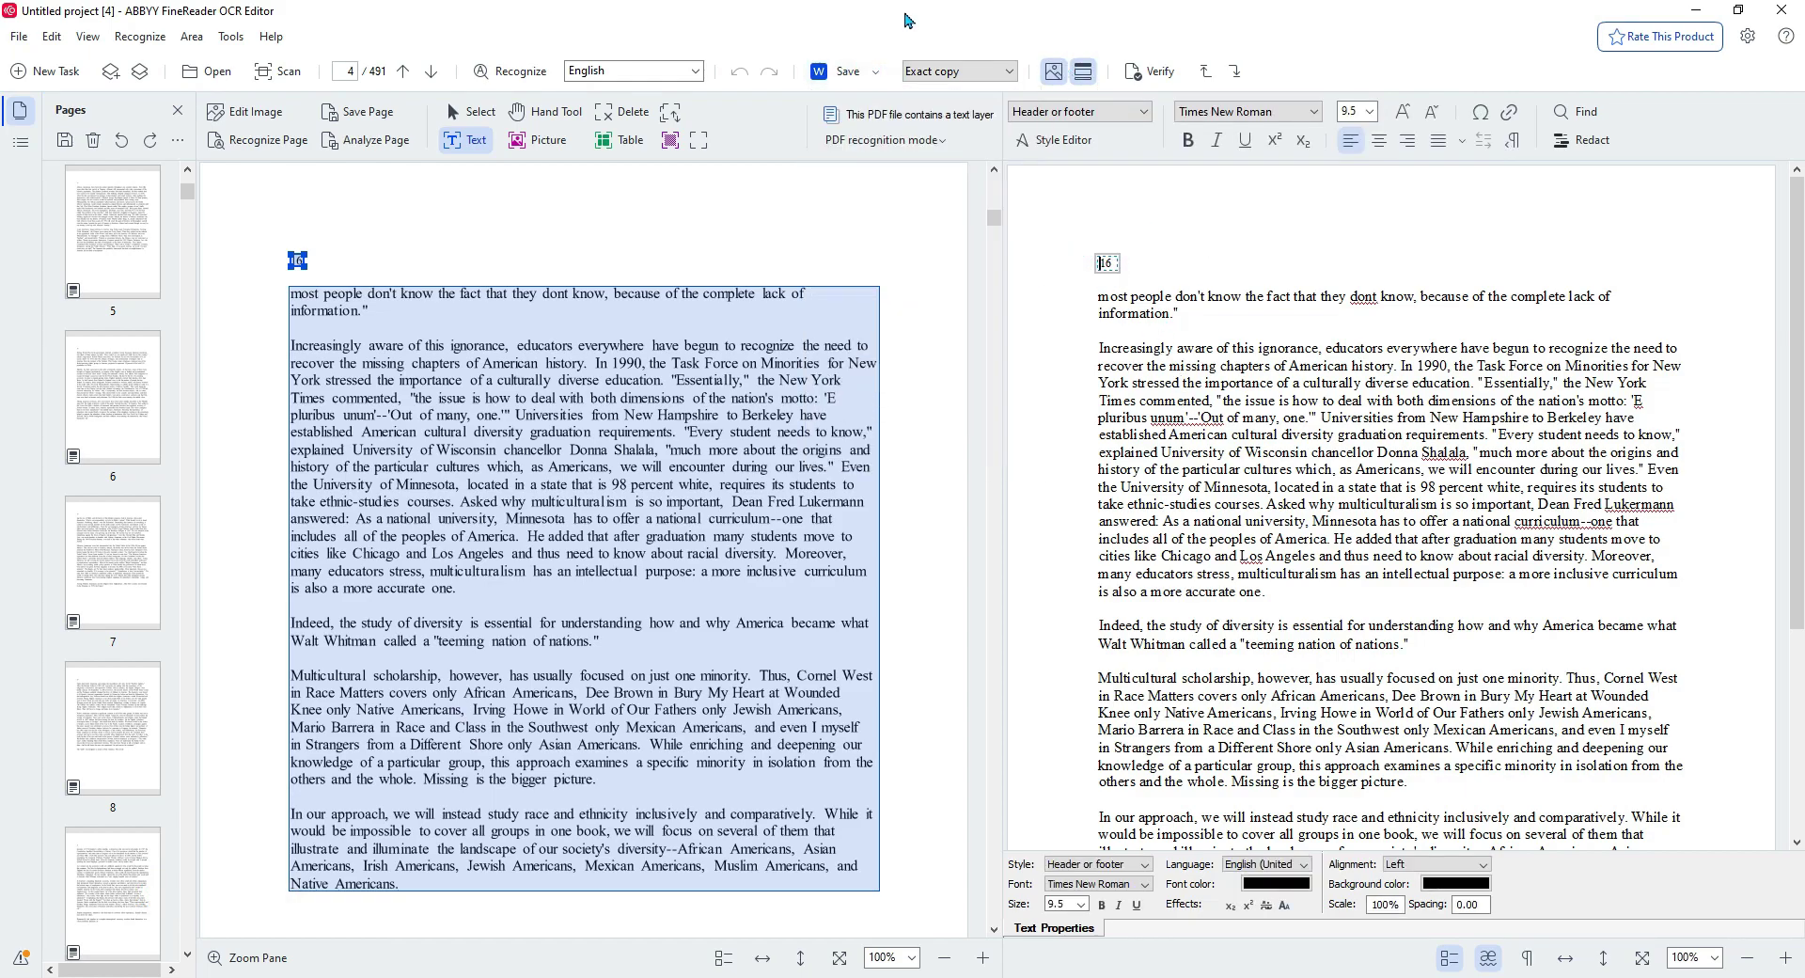
left_click(1008, 71)
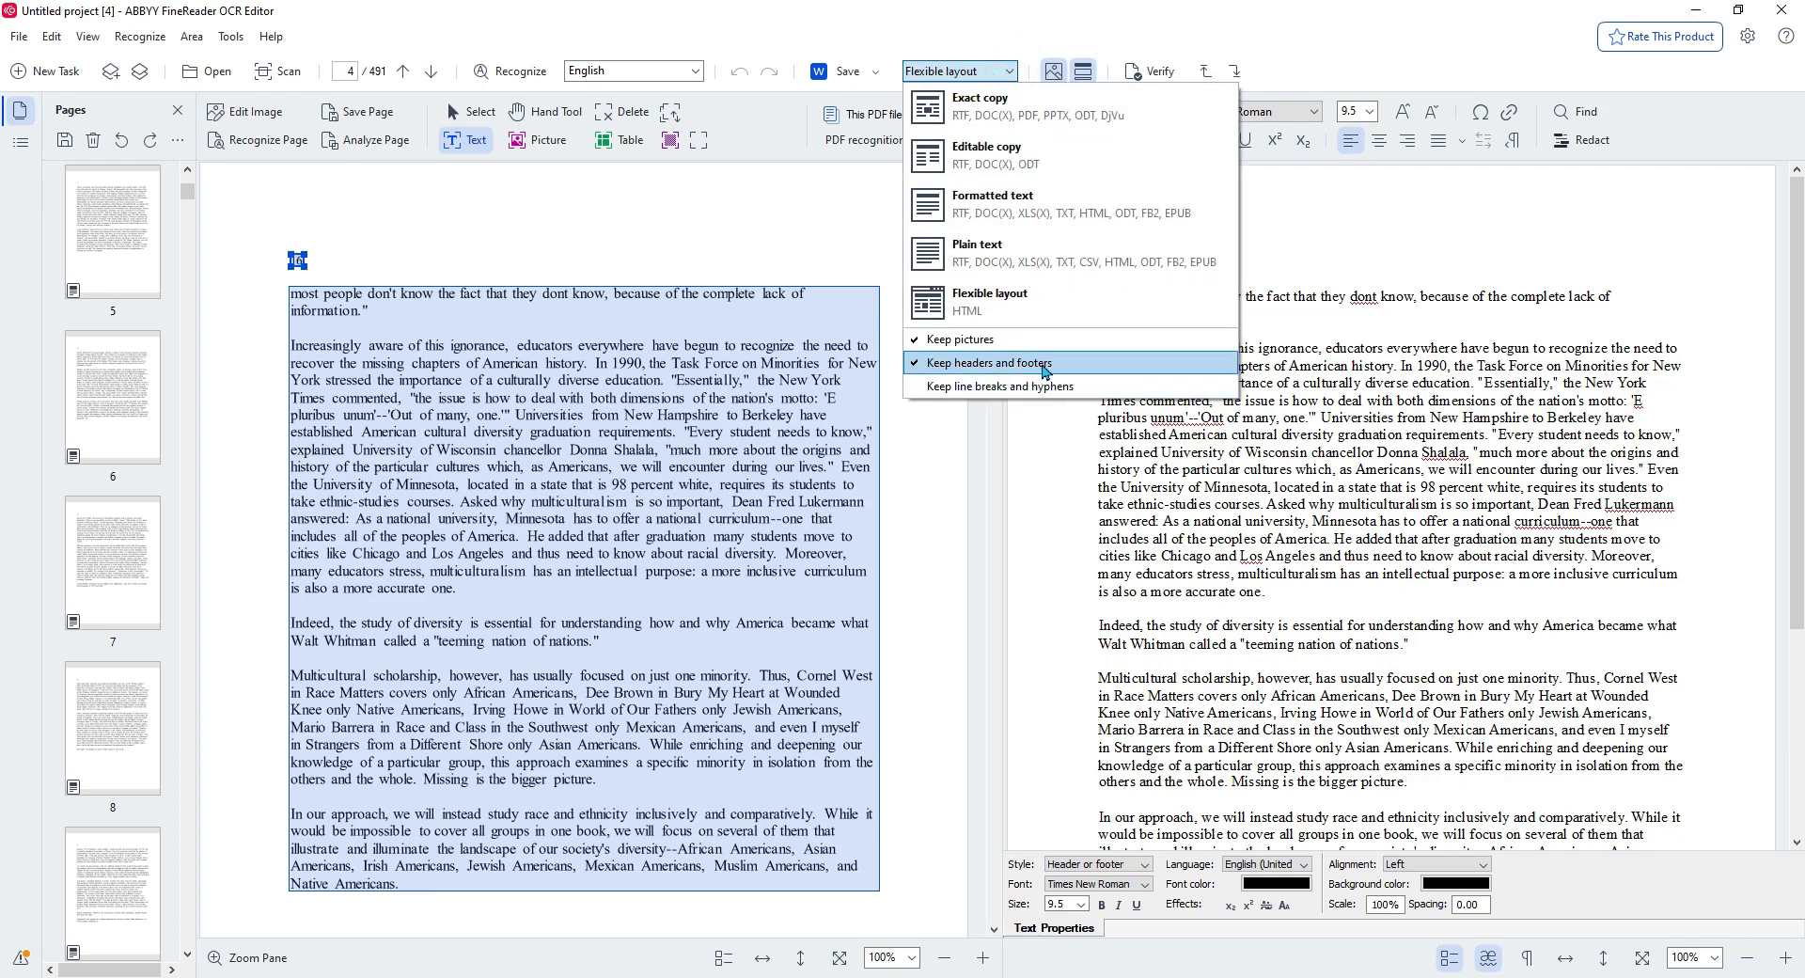
left_click(1006, 41)
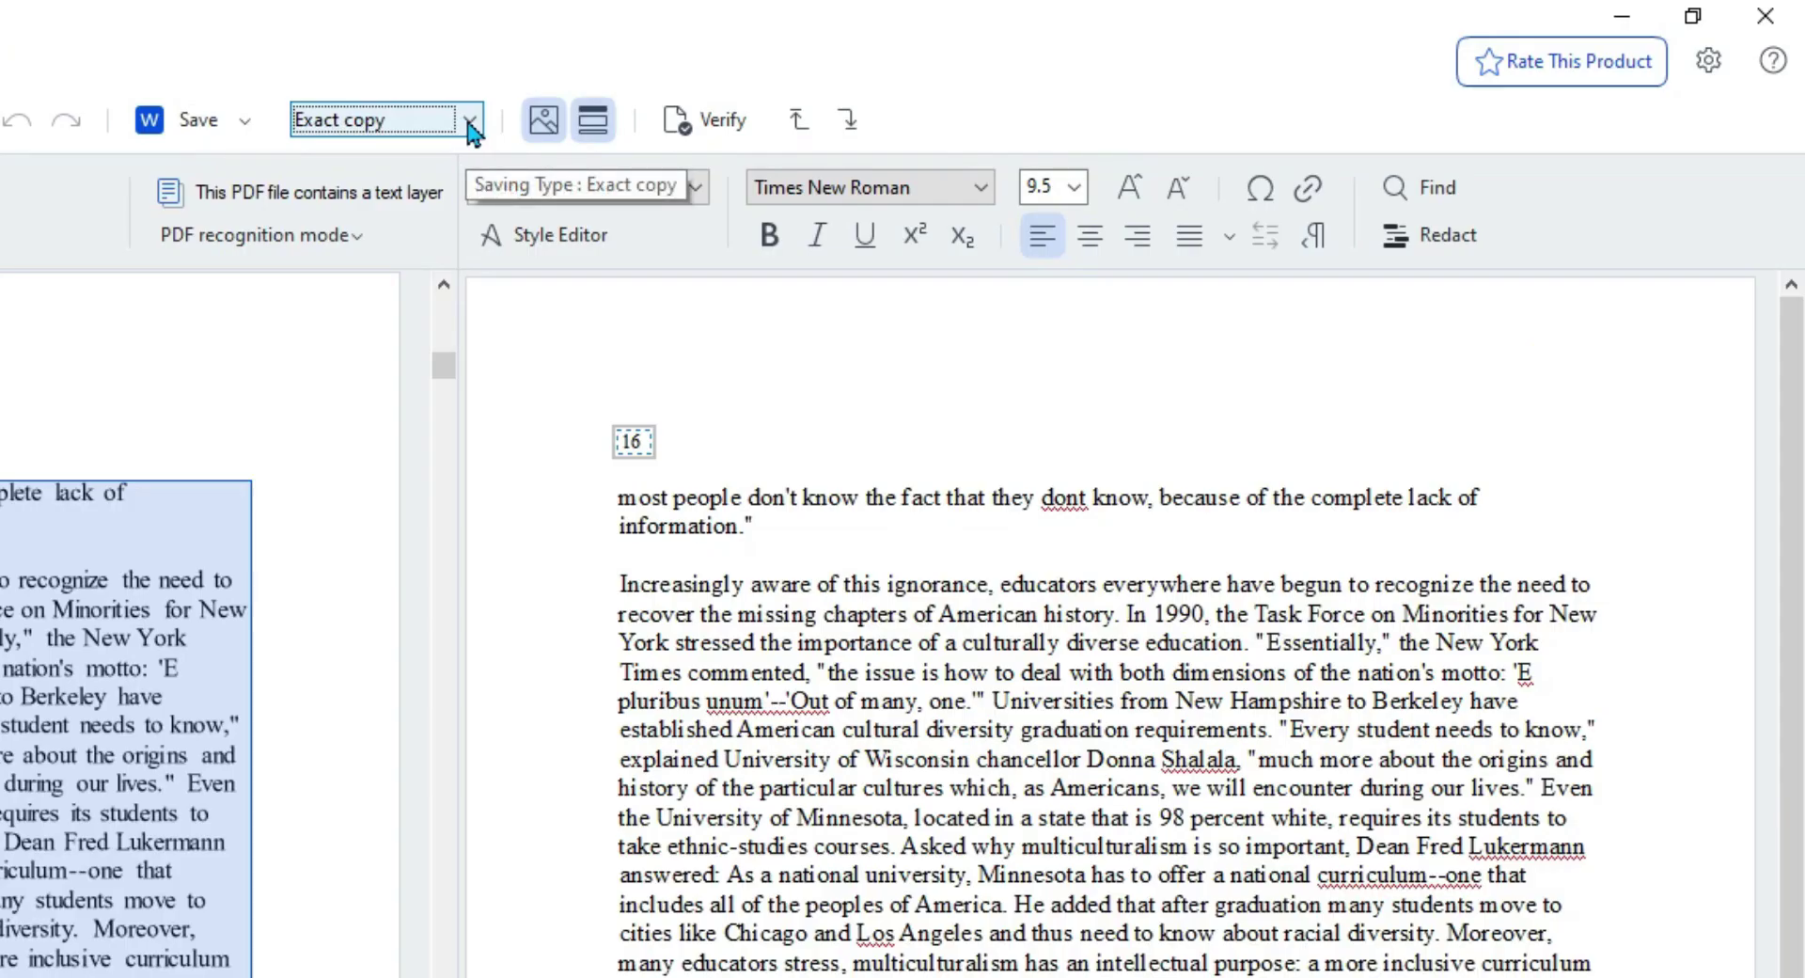
left_click(1009, 72)
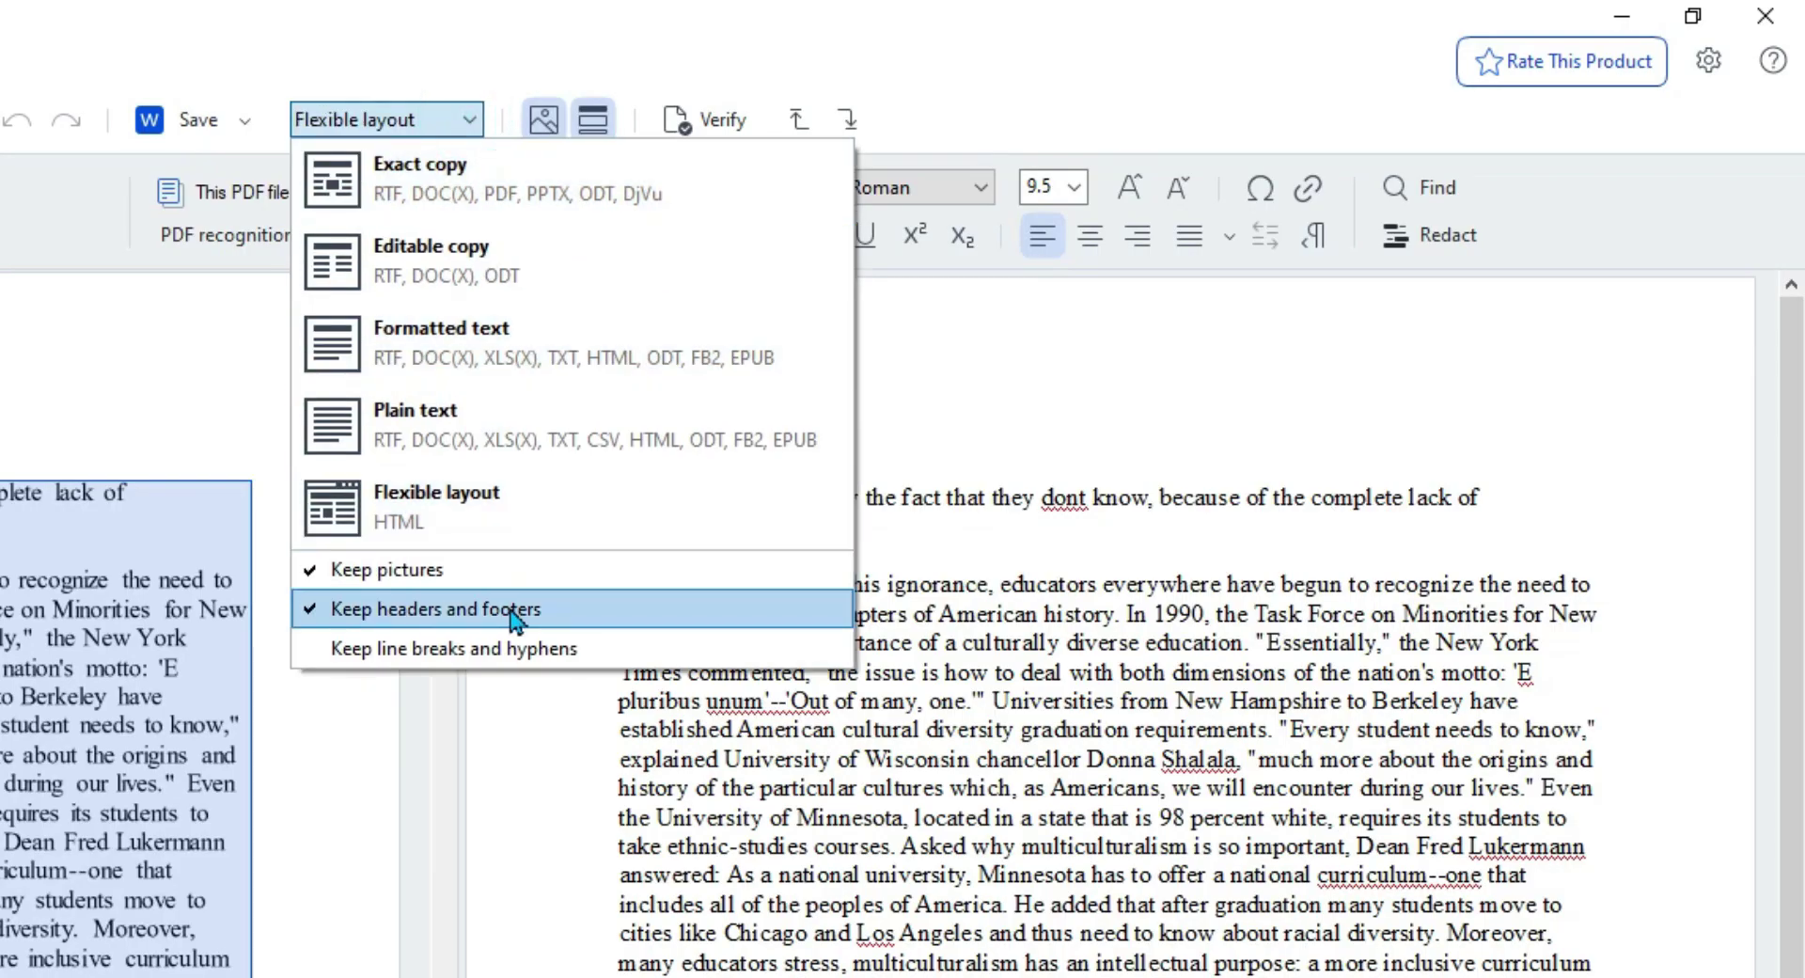
- Uncheck Keep headers and footers, then review recognized pages 63 and 87
left_click(365, 611)
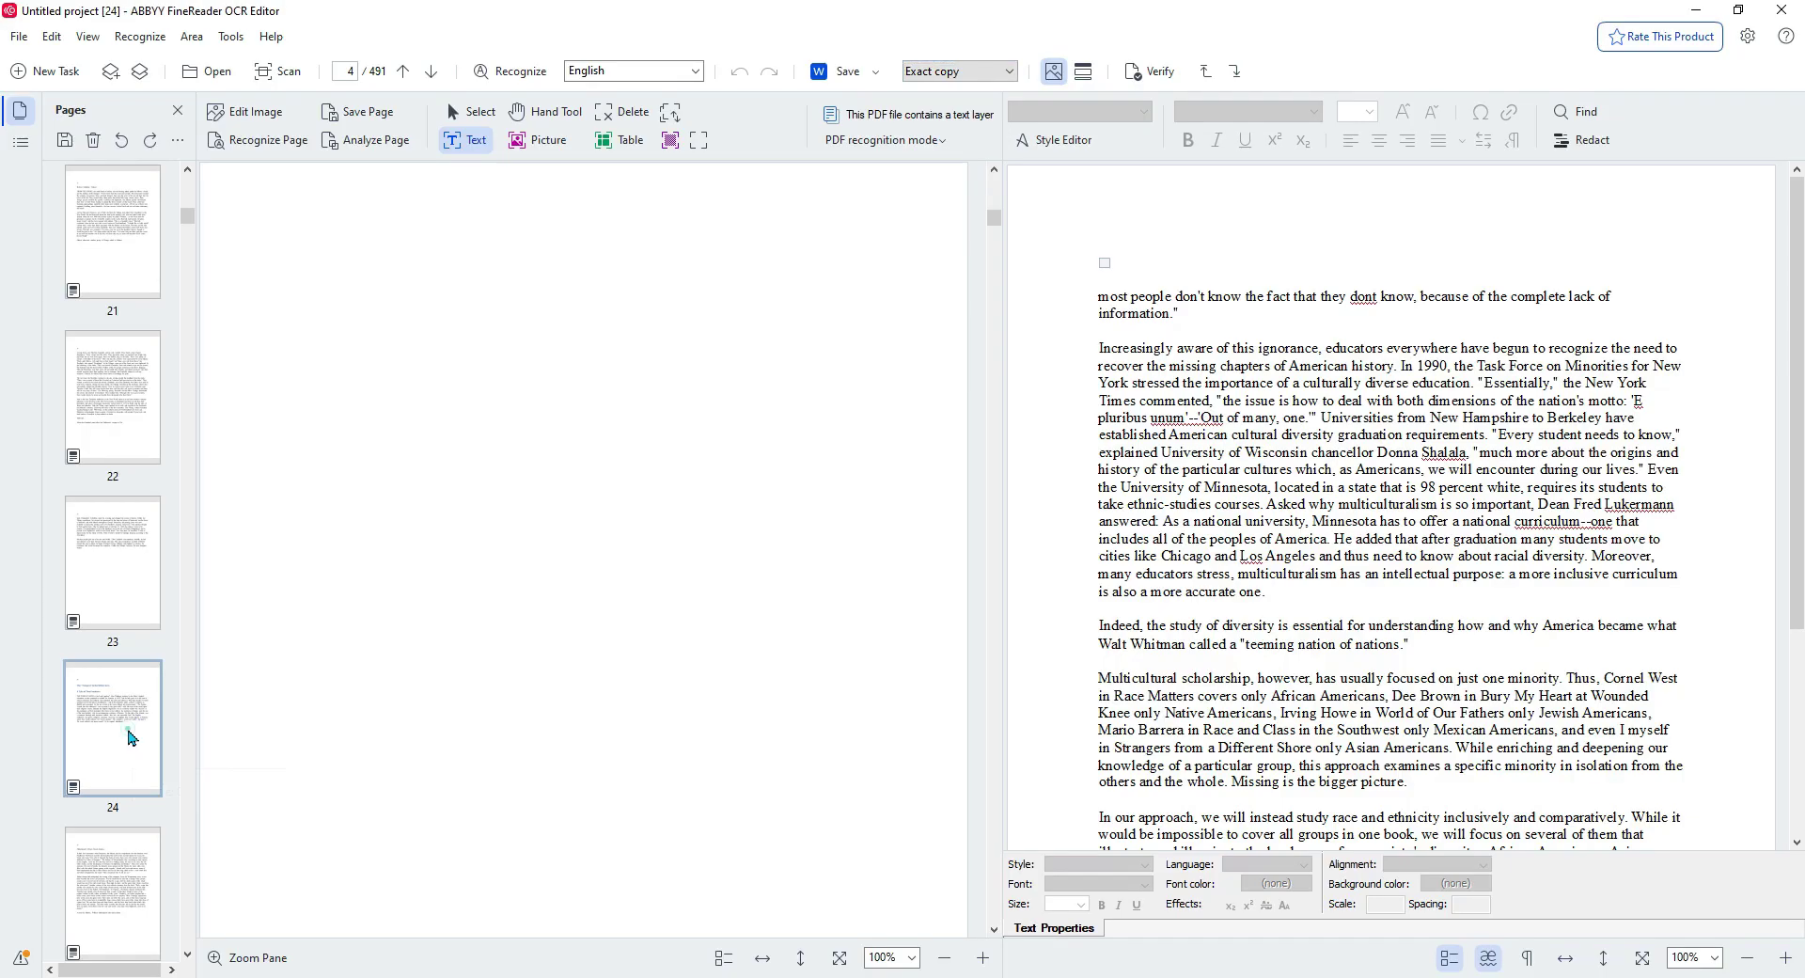
scroll(130, 736, "down", 10)
scroll(1057, 585, "down", 1)
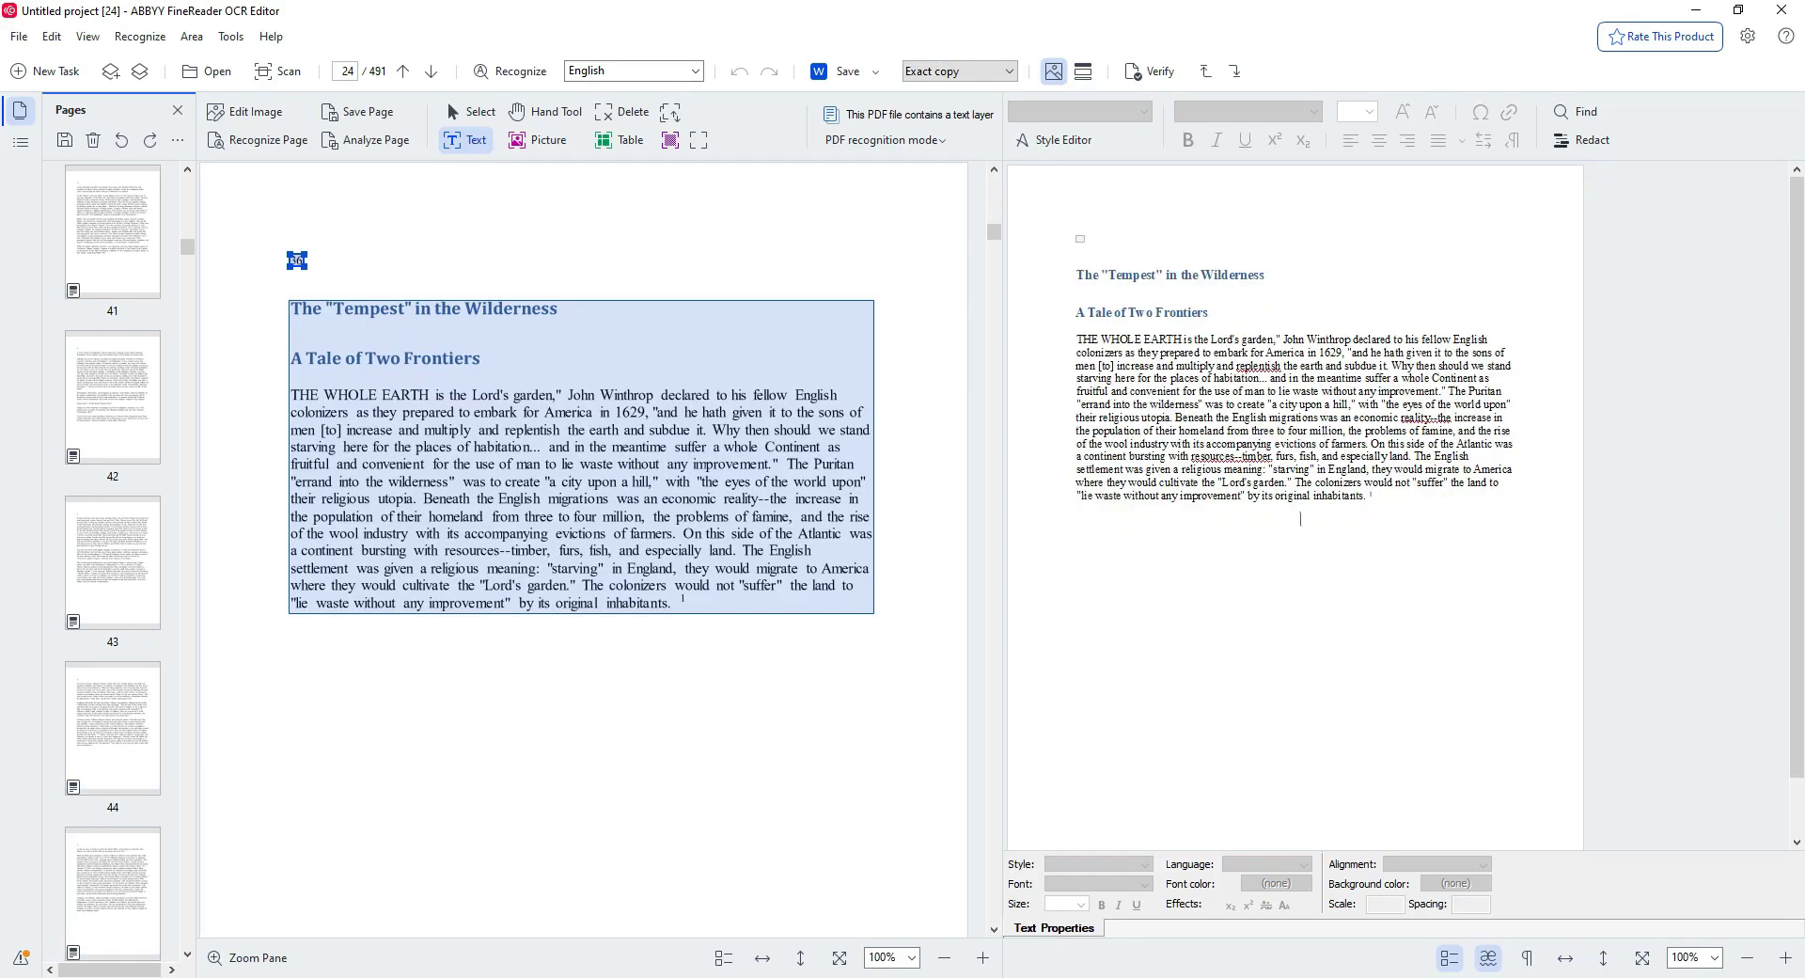
scroll(670, 564, "down", 1)
scroll(107, 731, "down", 10)
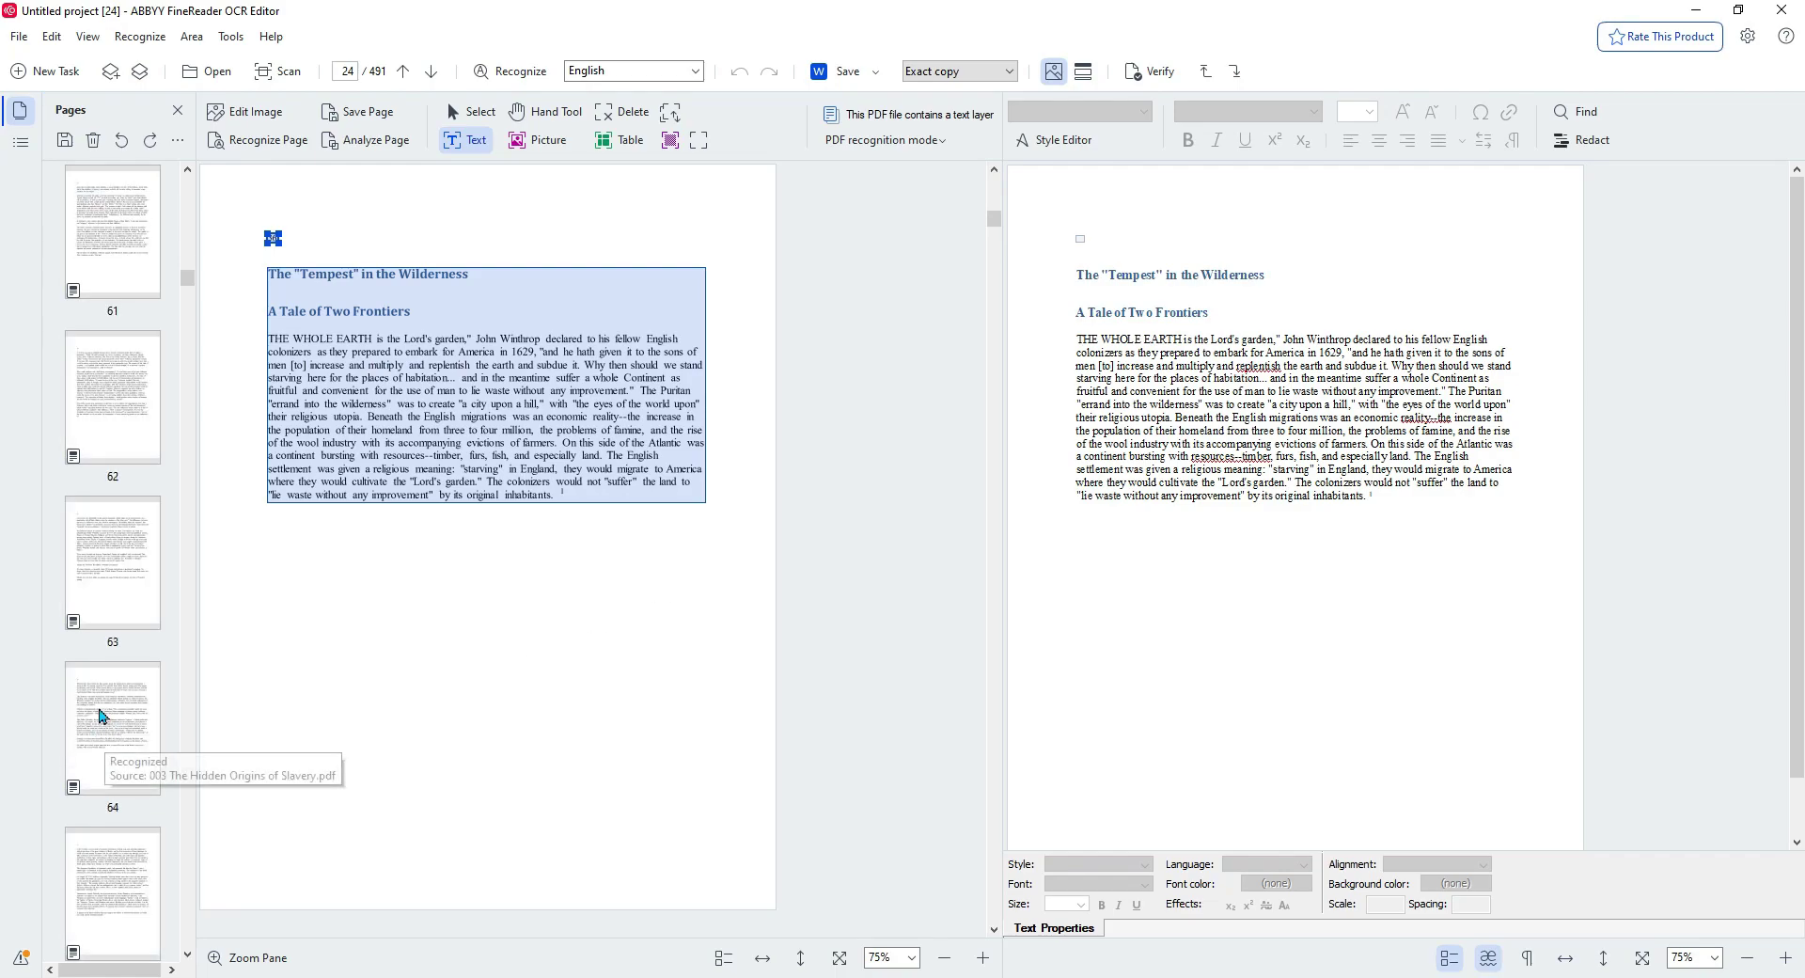
left_click(122, 541)
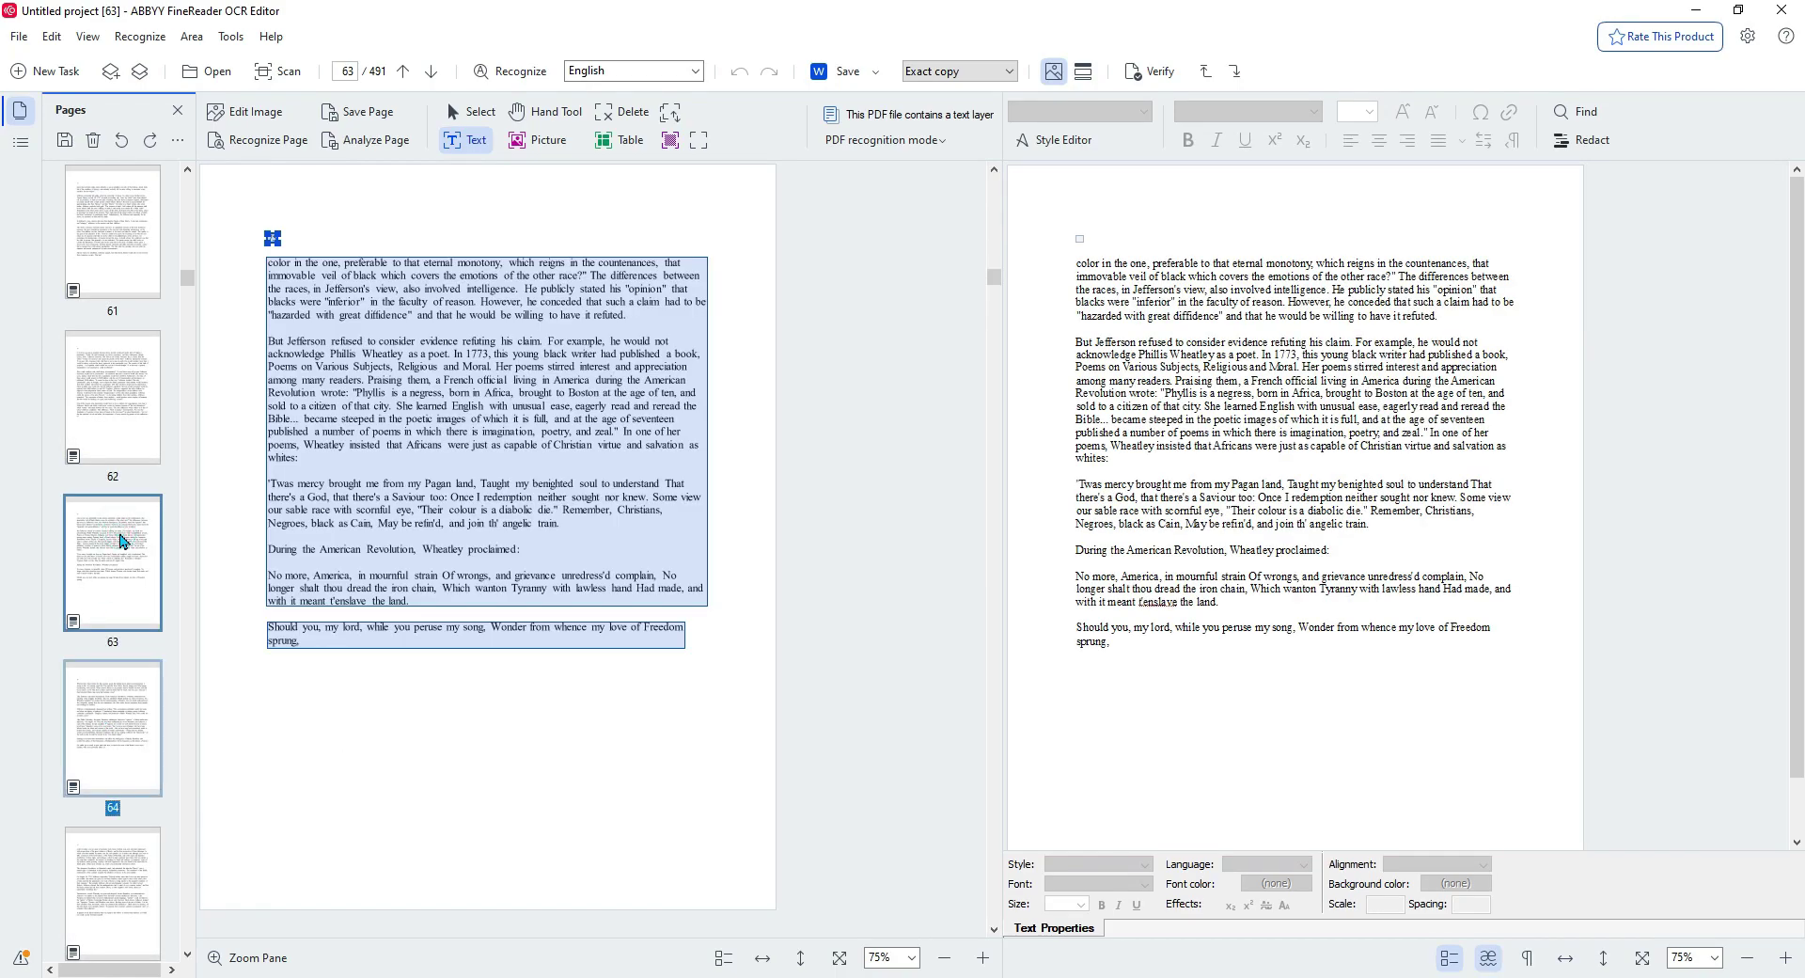
scroll(122, 541, "down", 14)
left_click(119, 554)
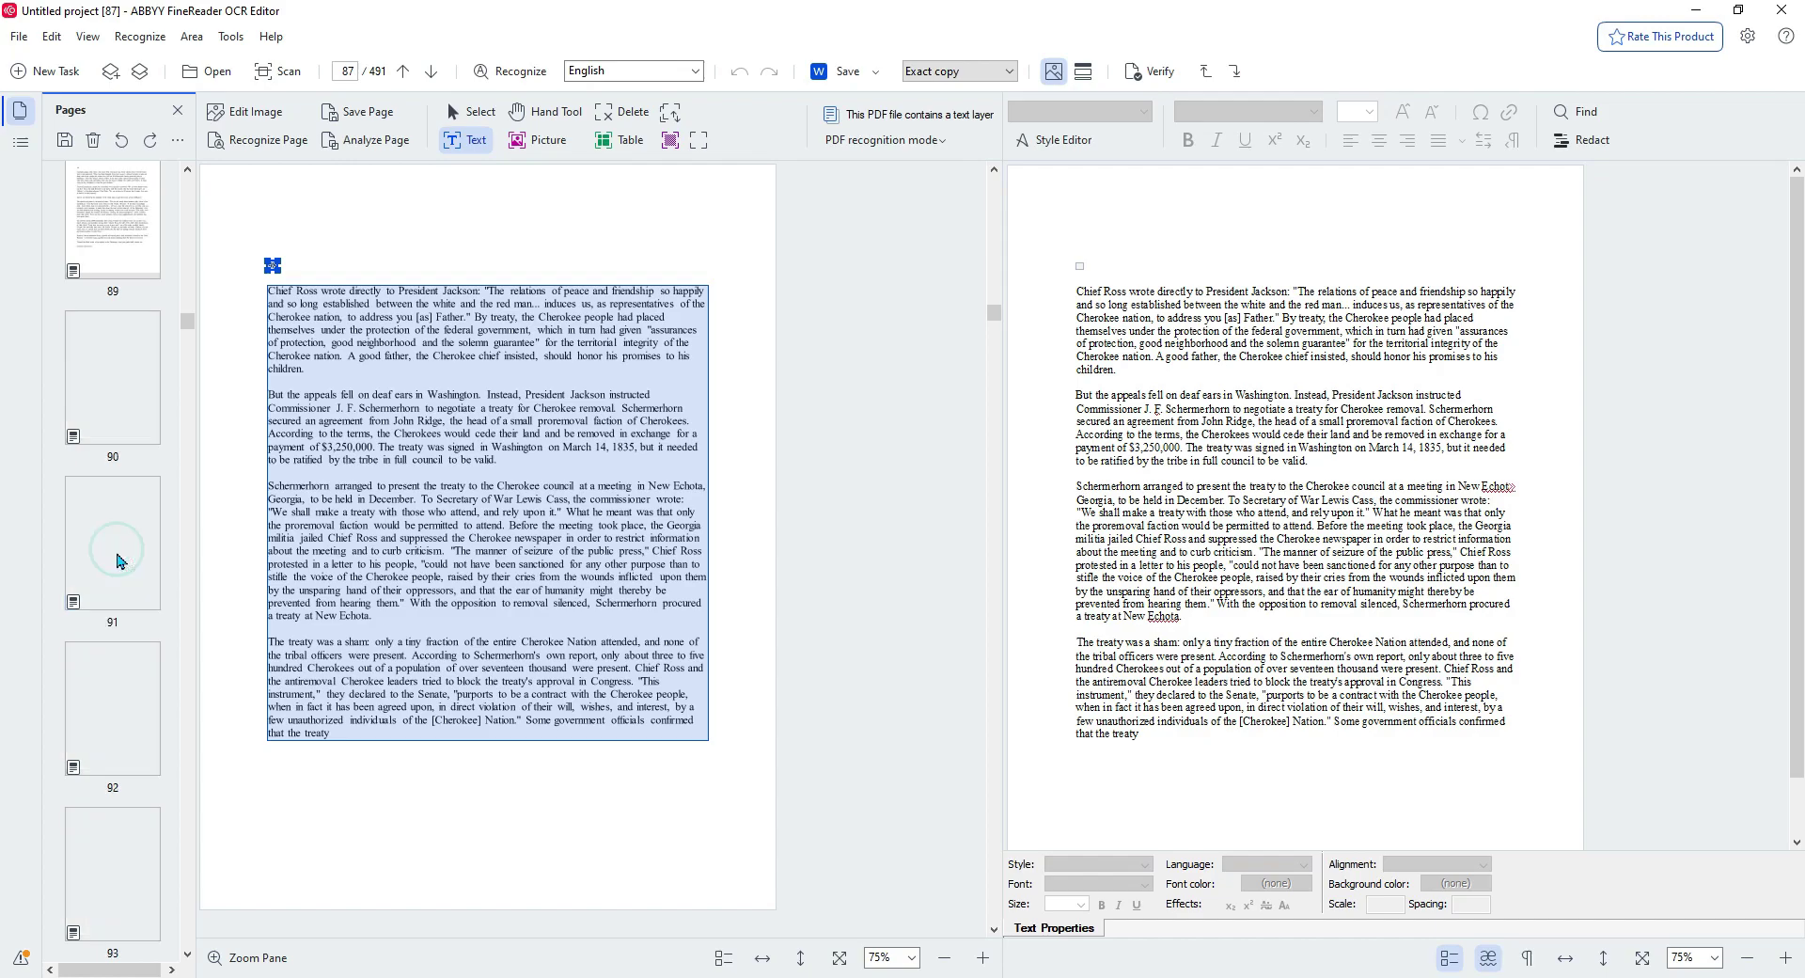
- Review recognized pages 115, 155, 255, 271, 323 and 339
scroll(117, 560, "down", 6)
left_click(122, 564)
scroll(122, 564, "down", 6)
left_click(126, 574)
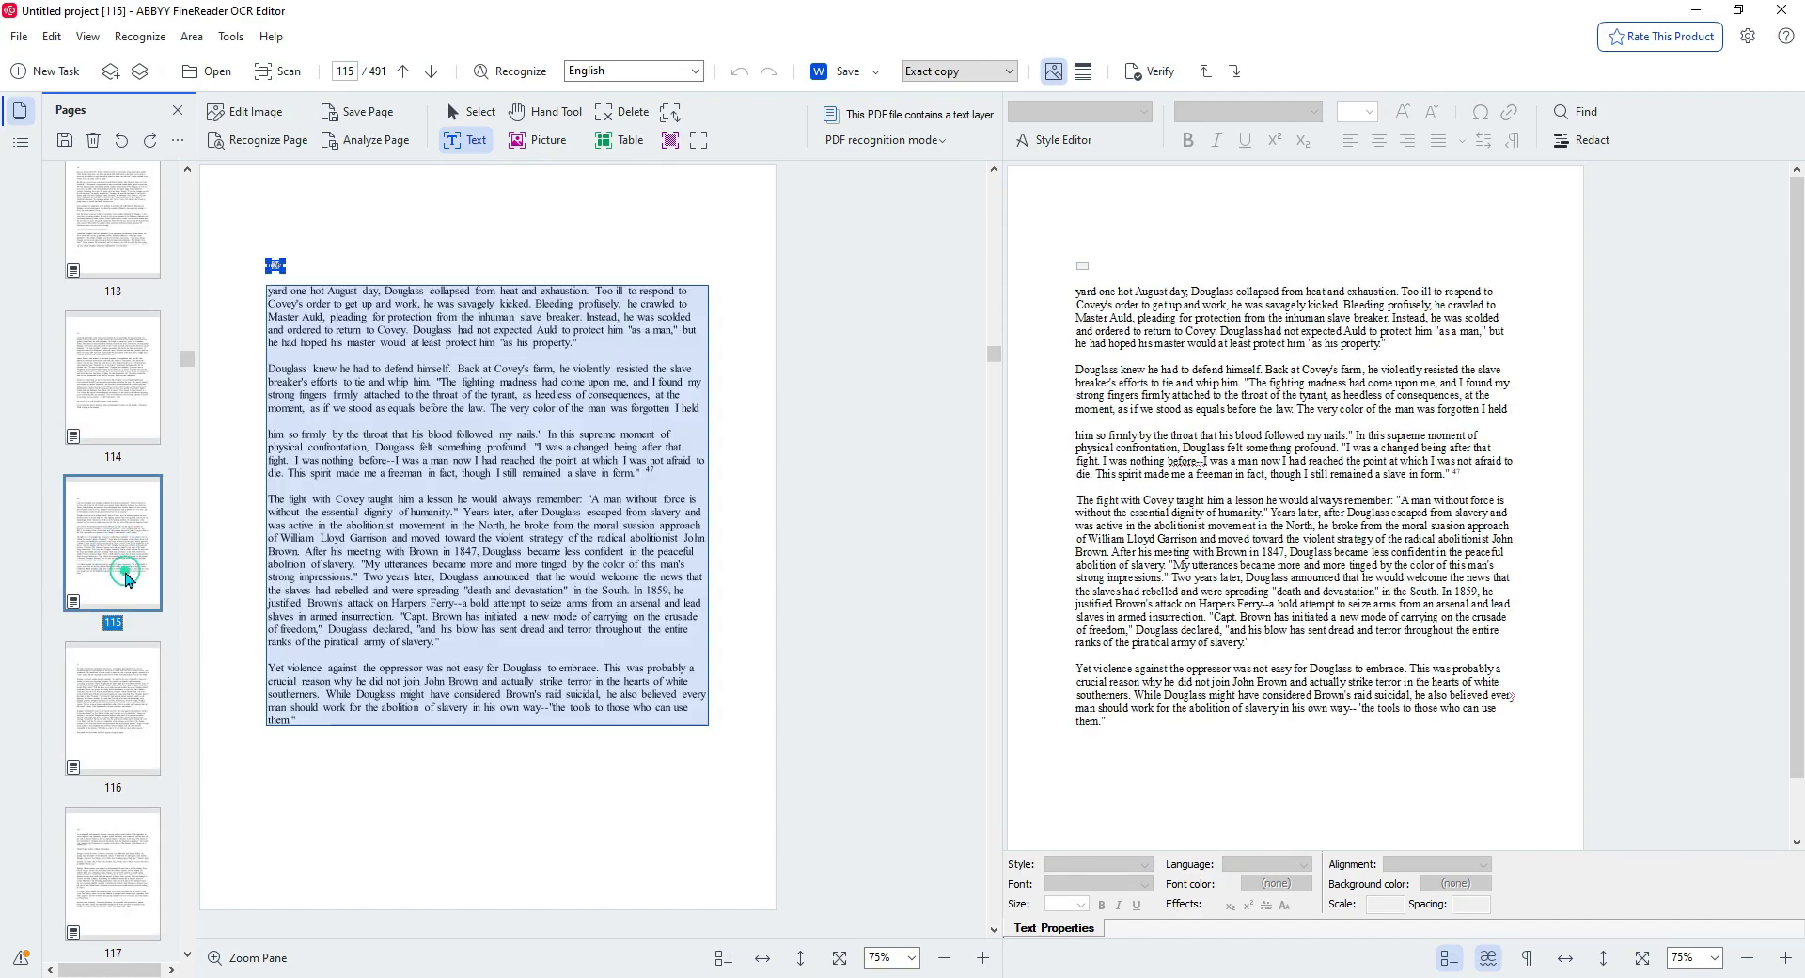
scroll(126, 576, "down", 10)
left_click(126, 576)
scroll(126, 575, "down", 10)
left_click(126, 575)
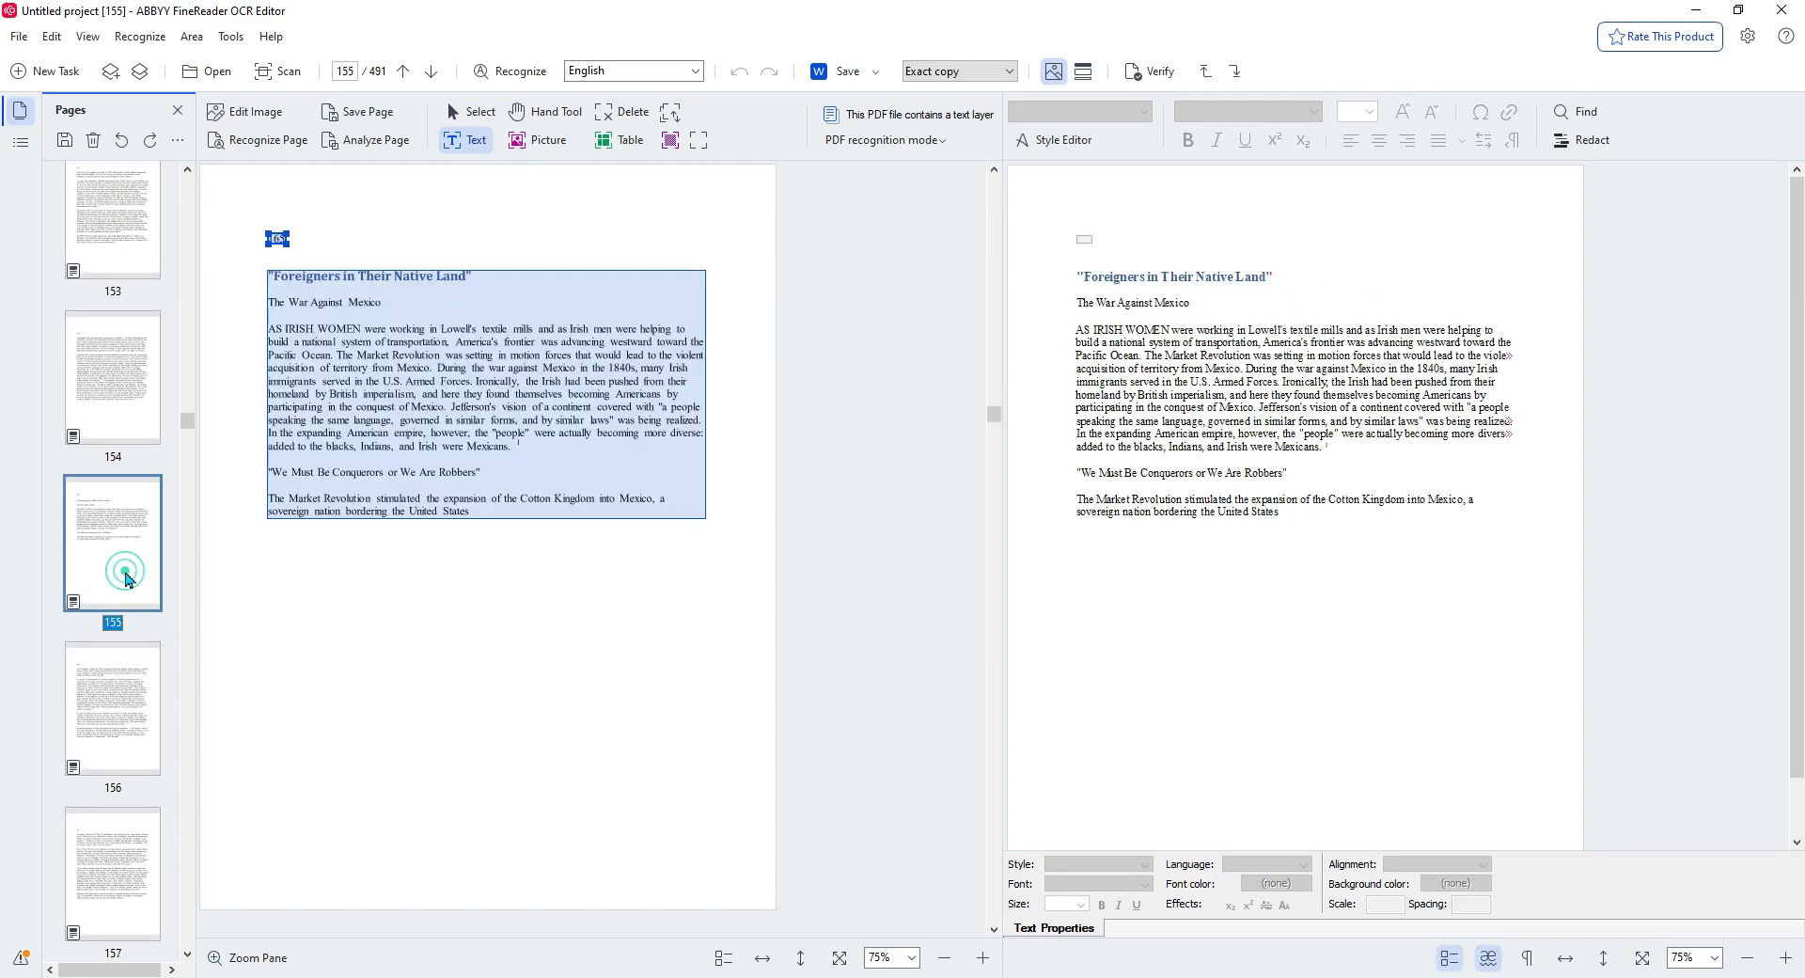
scroll(127, 578, "down", 10)
scroll(129, 578, "down", 20)
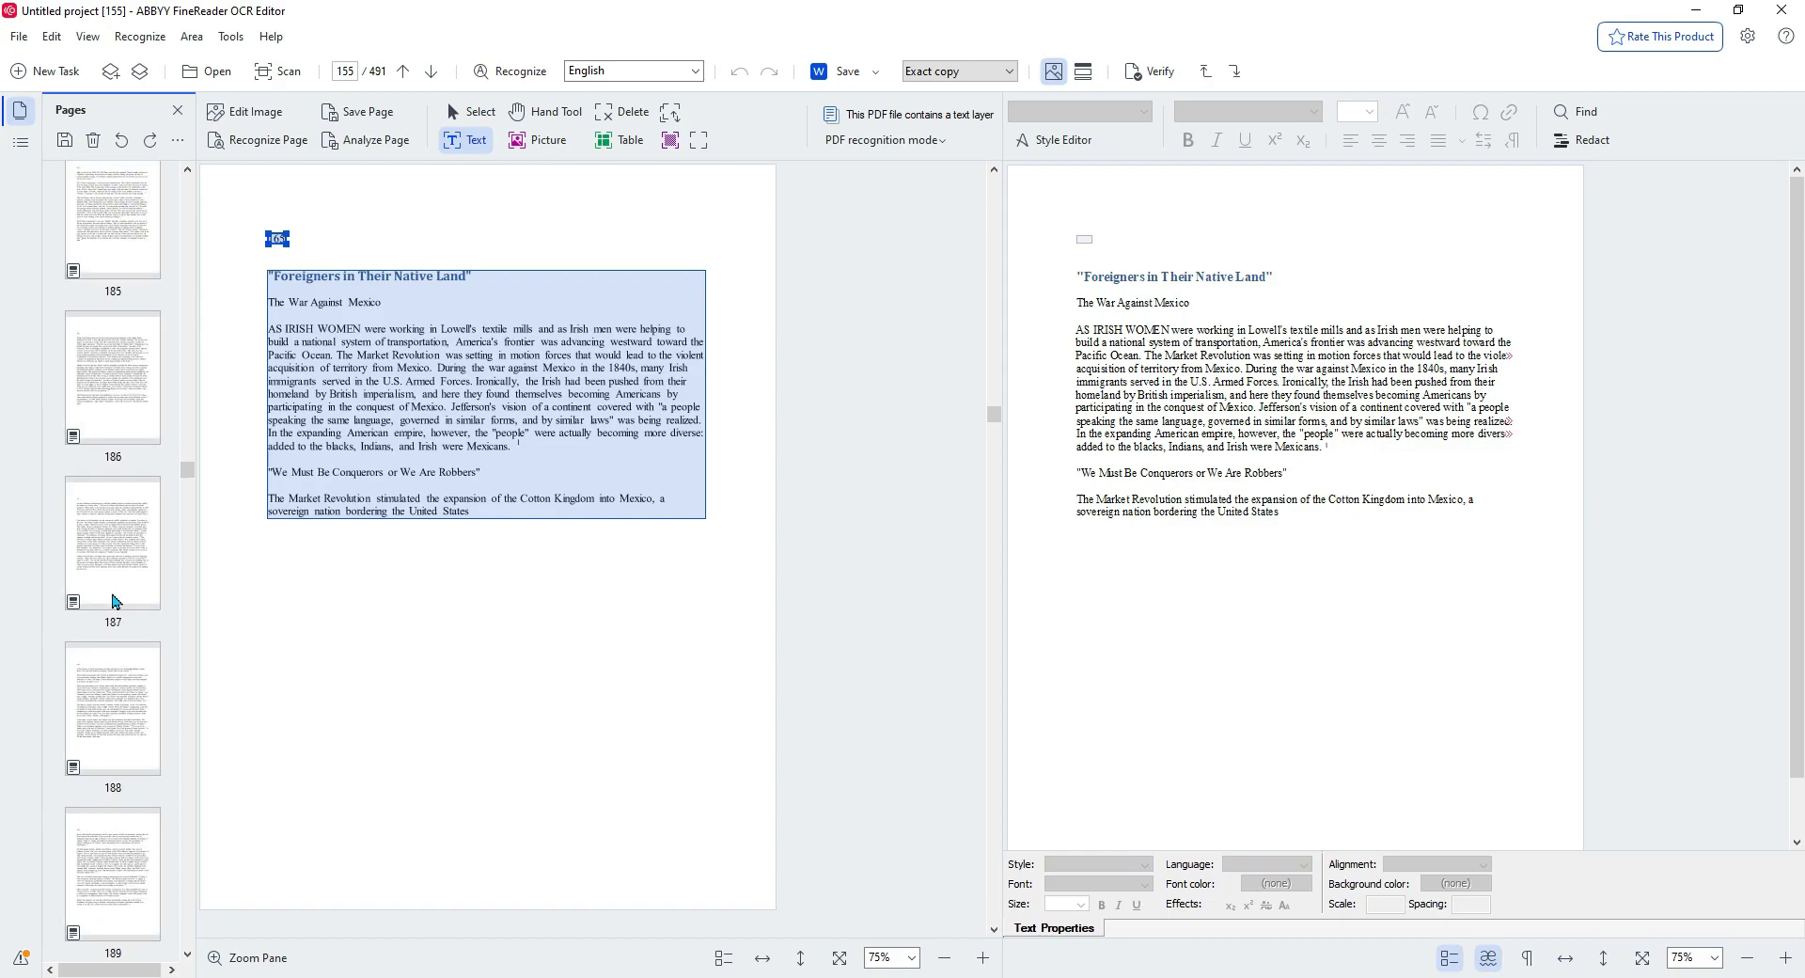
left_click(113, 598)
scroll(113, 598, "down", 14)
left_click(113, 600)
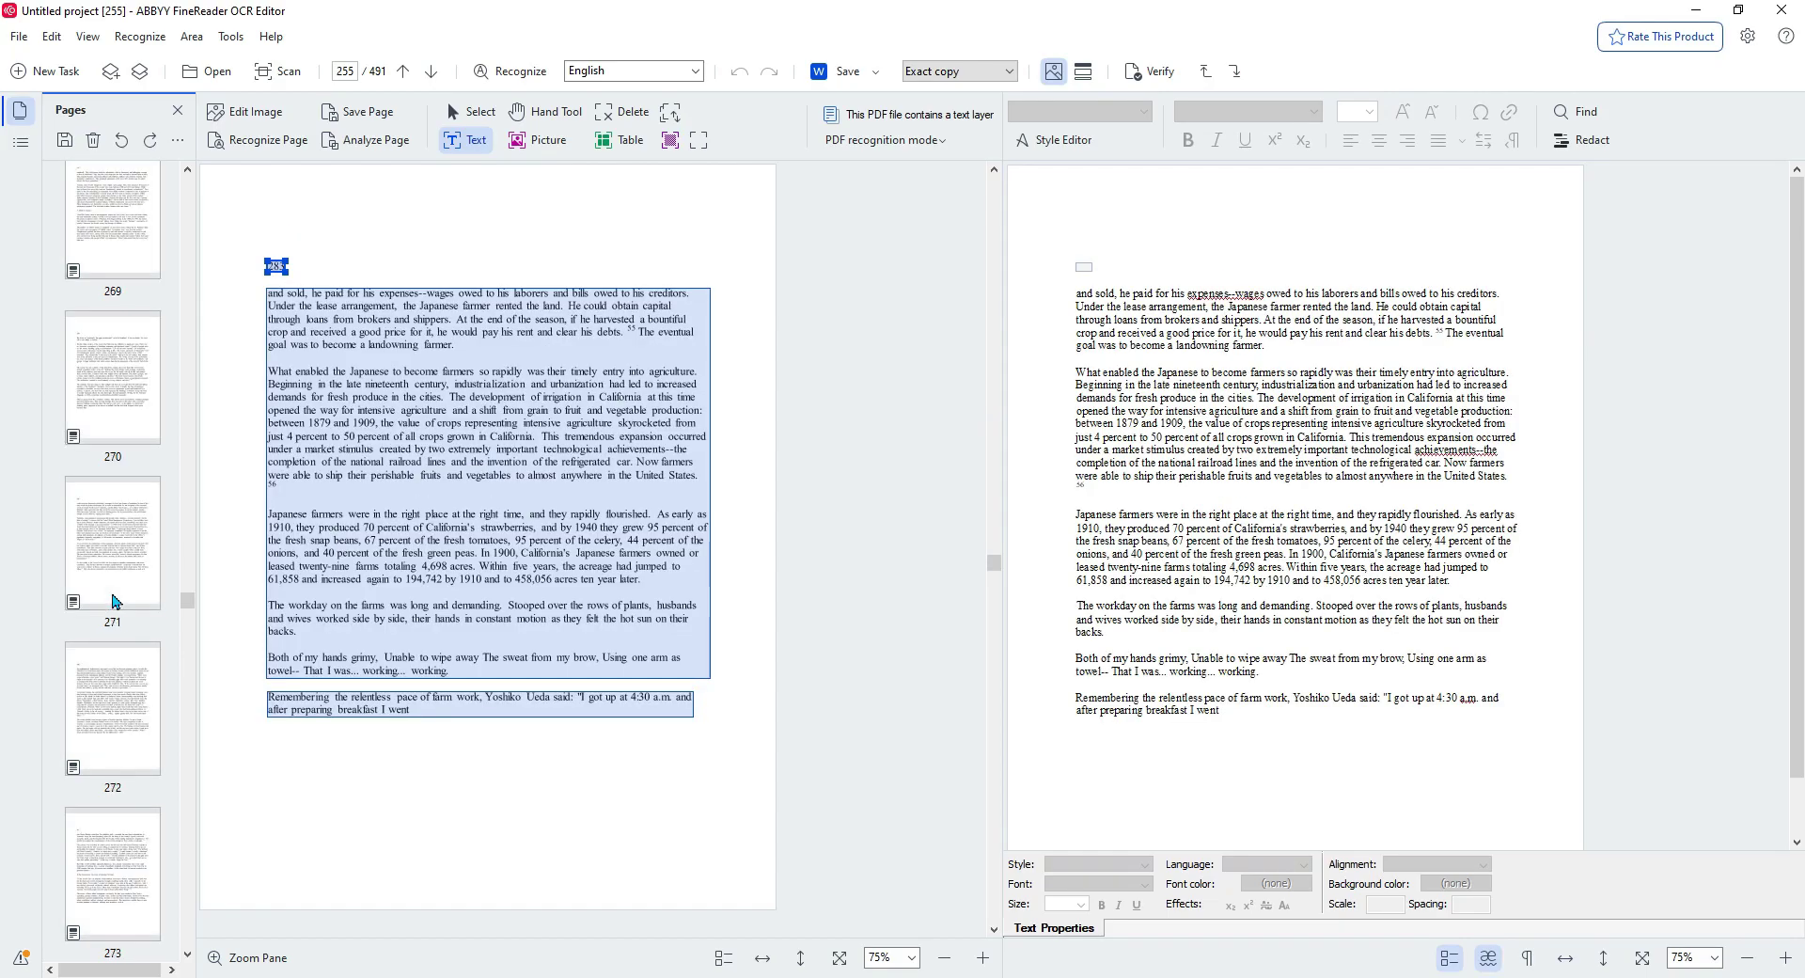
scroll(113, 599, "down", 20)
left_click(113, 598)
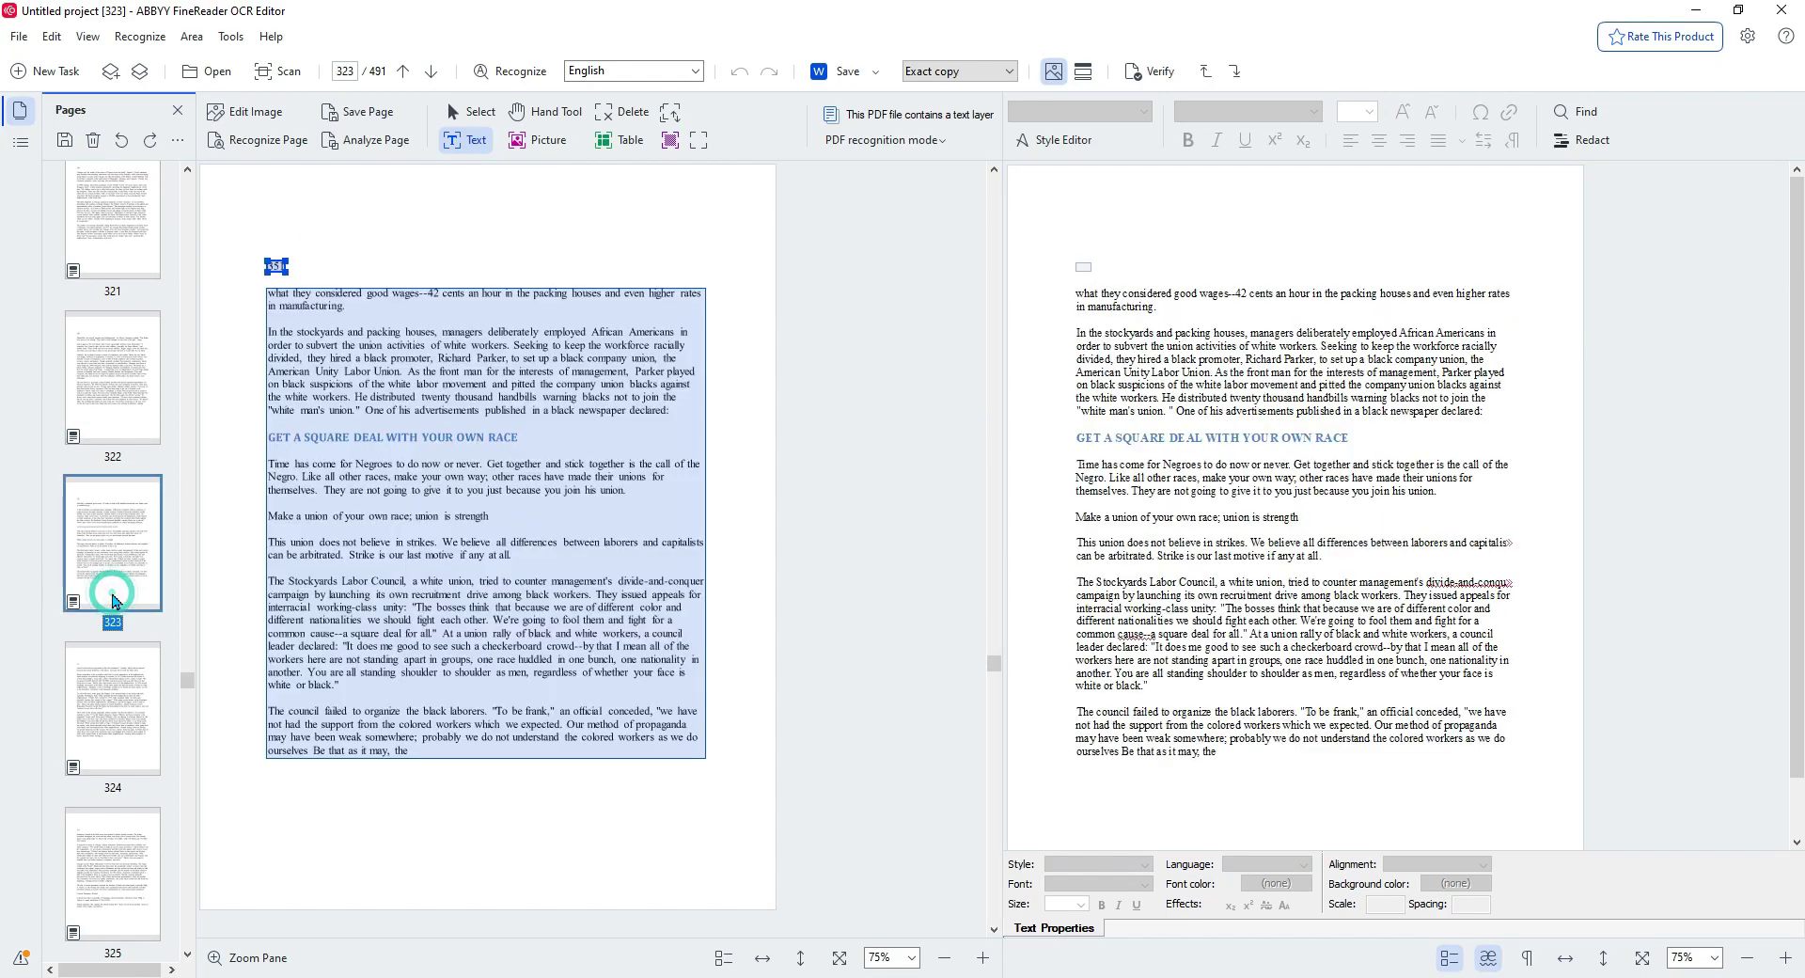
scroll(113, 599, "down", 8)
left_click(113, 599)
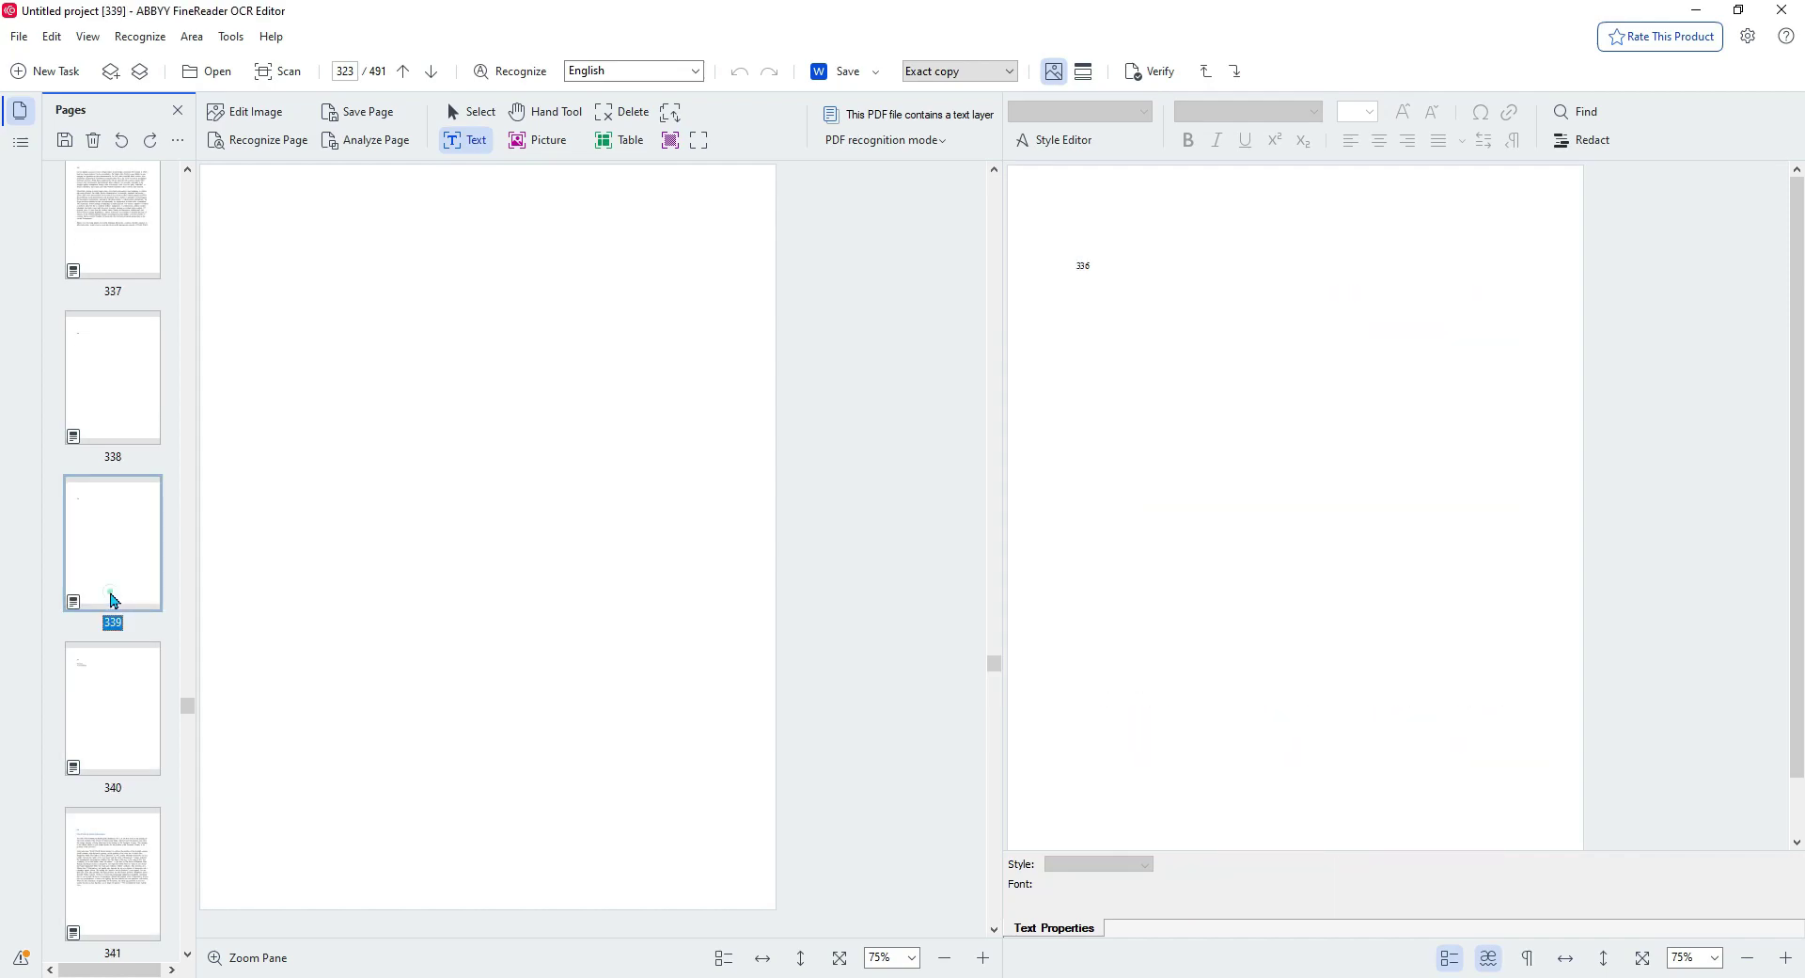
- Check page 419 and keep the conversion mode on Exact copy
scroll(112, 599, "down", 16)
scroll(113, 600, "down", 20)
left_click(112, 599)
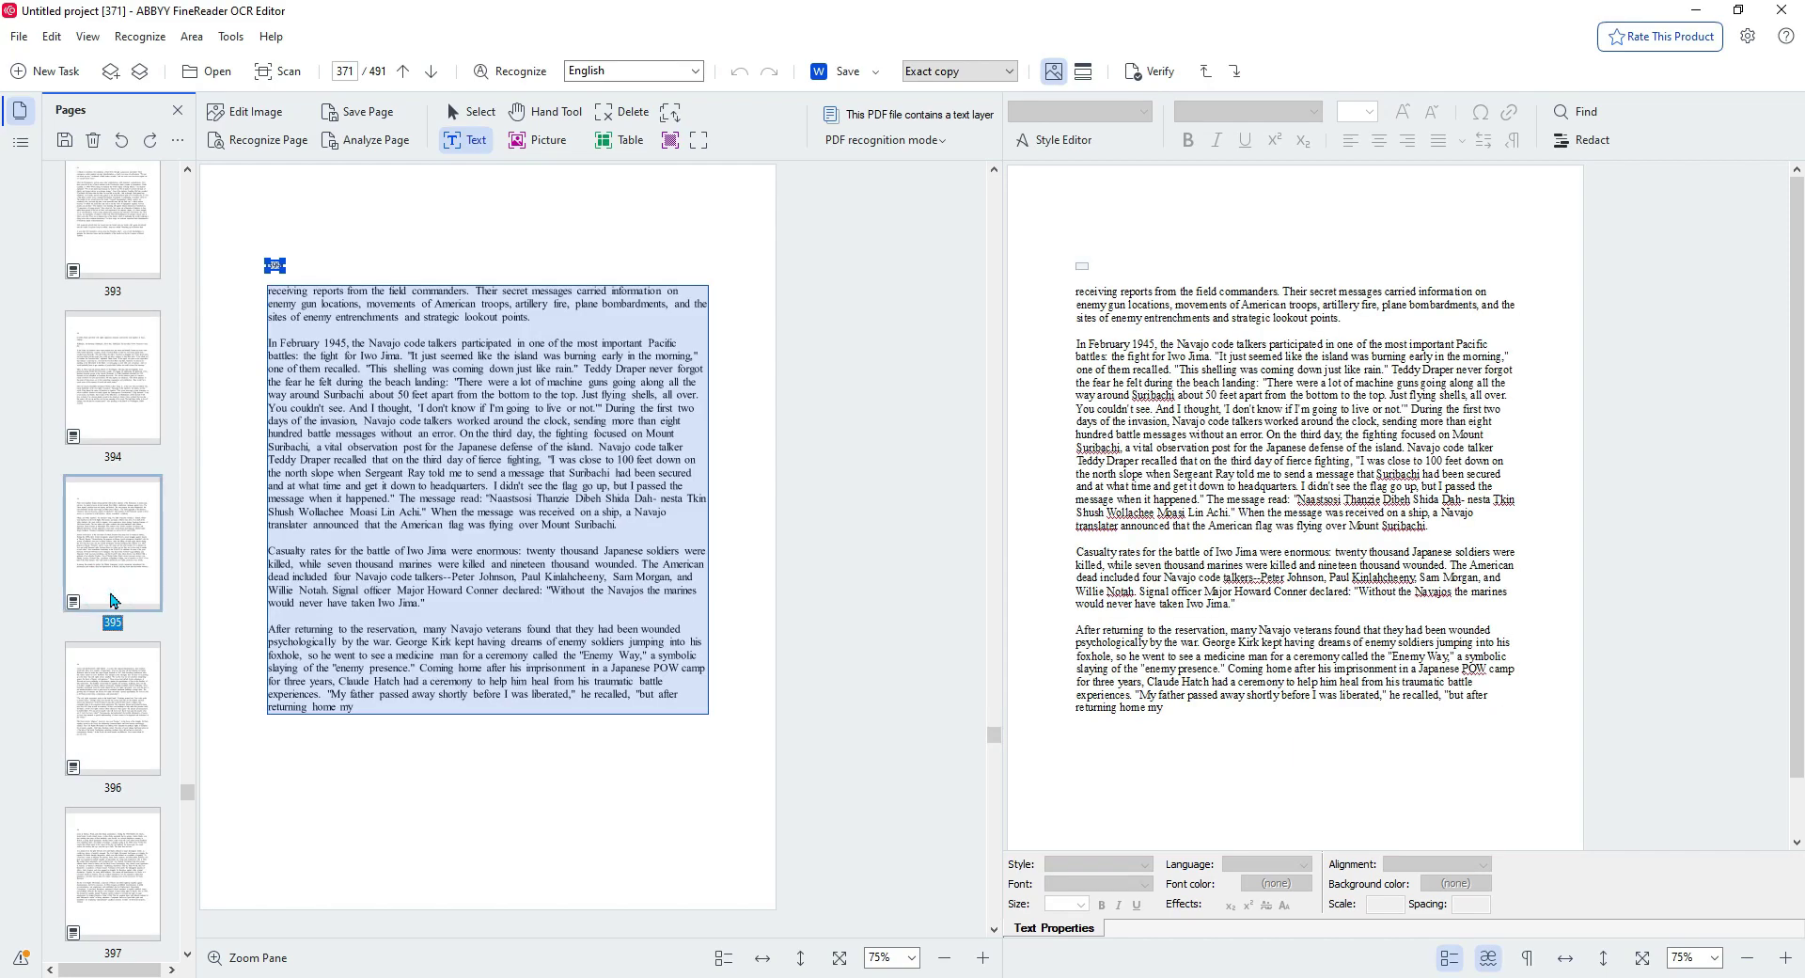
scroll(110, 600, "down", 8)
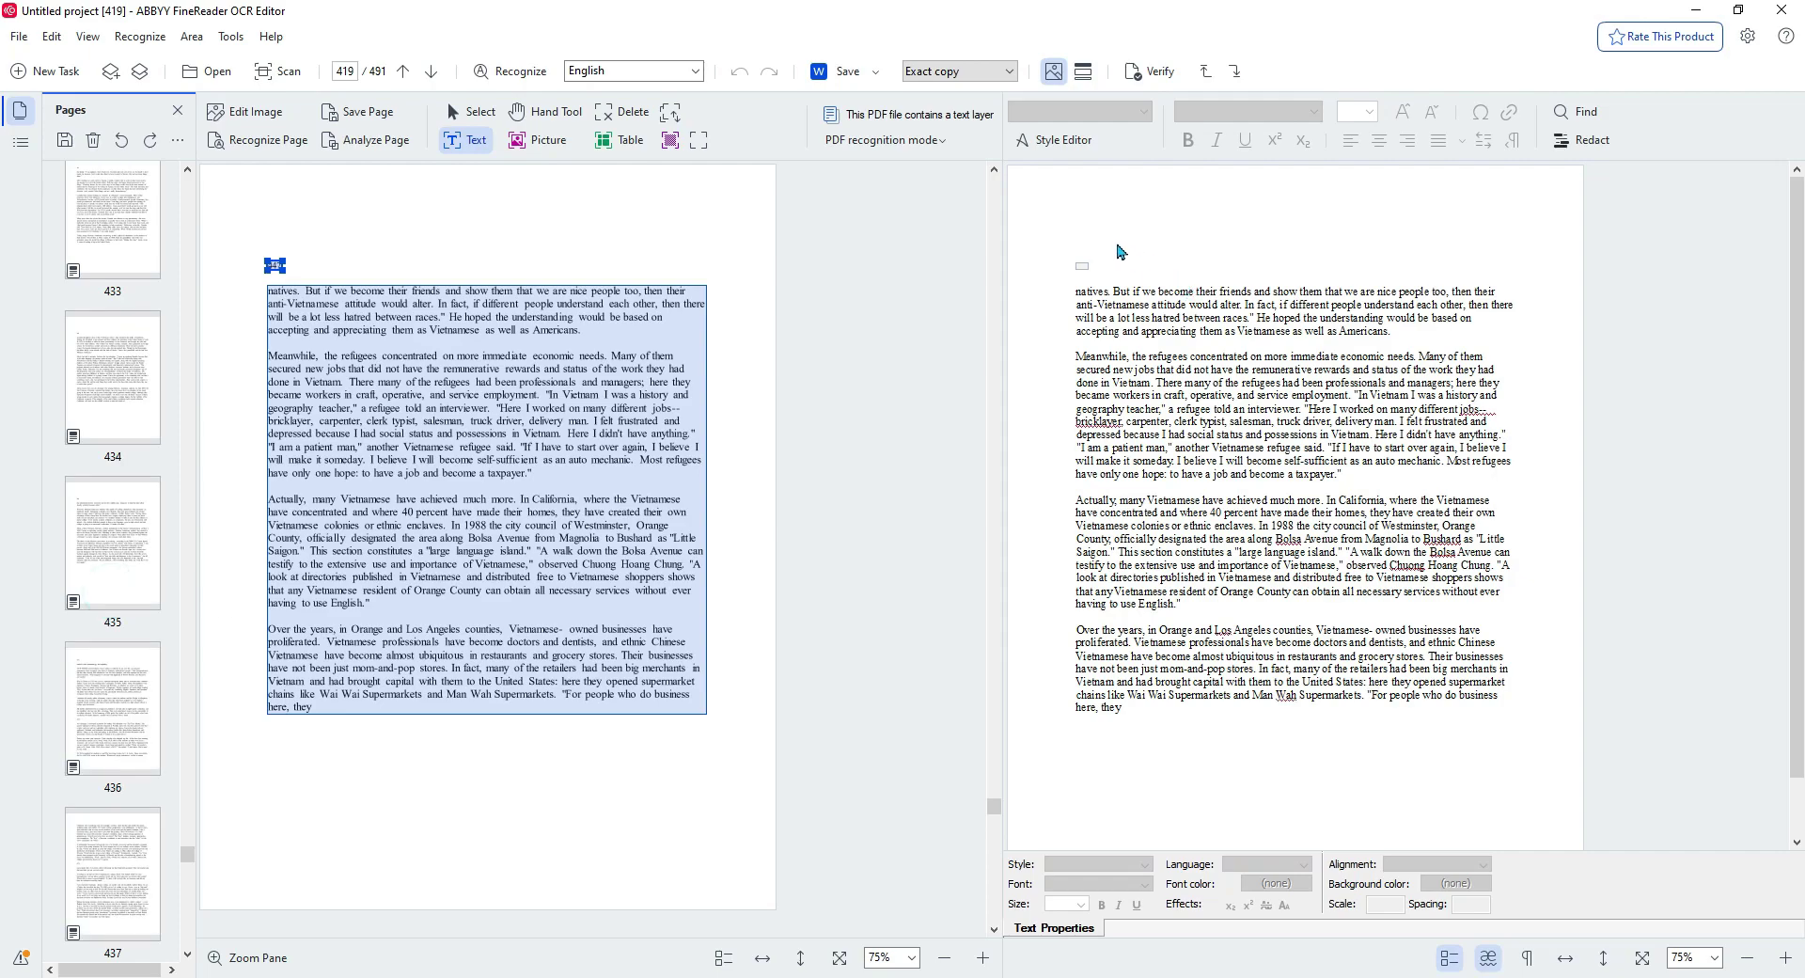
left_click(1012, 65)
left_click(994, 30)
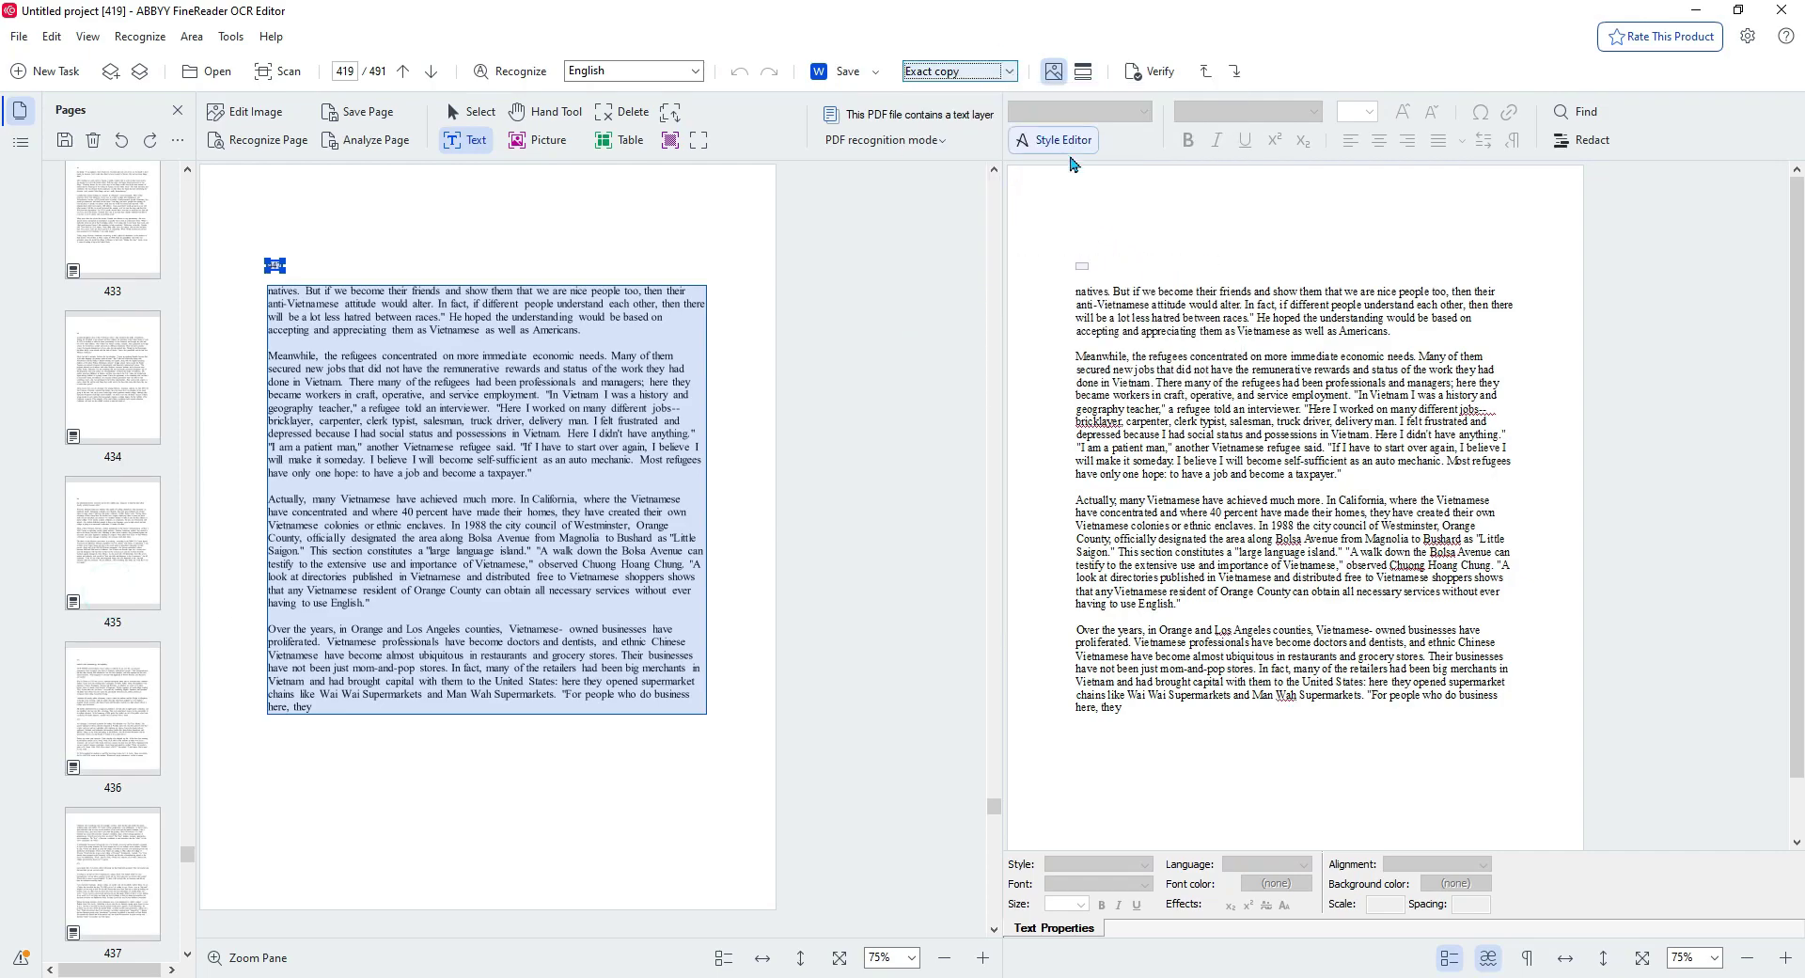
scroll(110, 491, "down", 12)
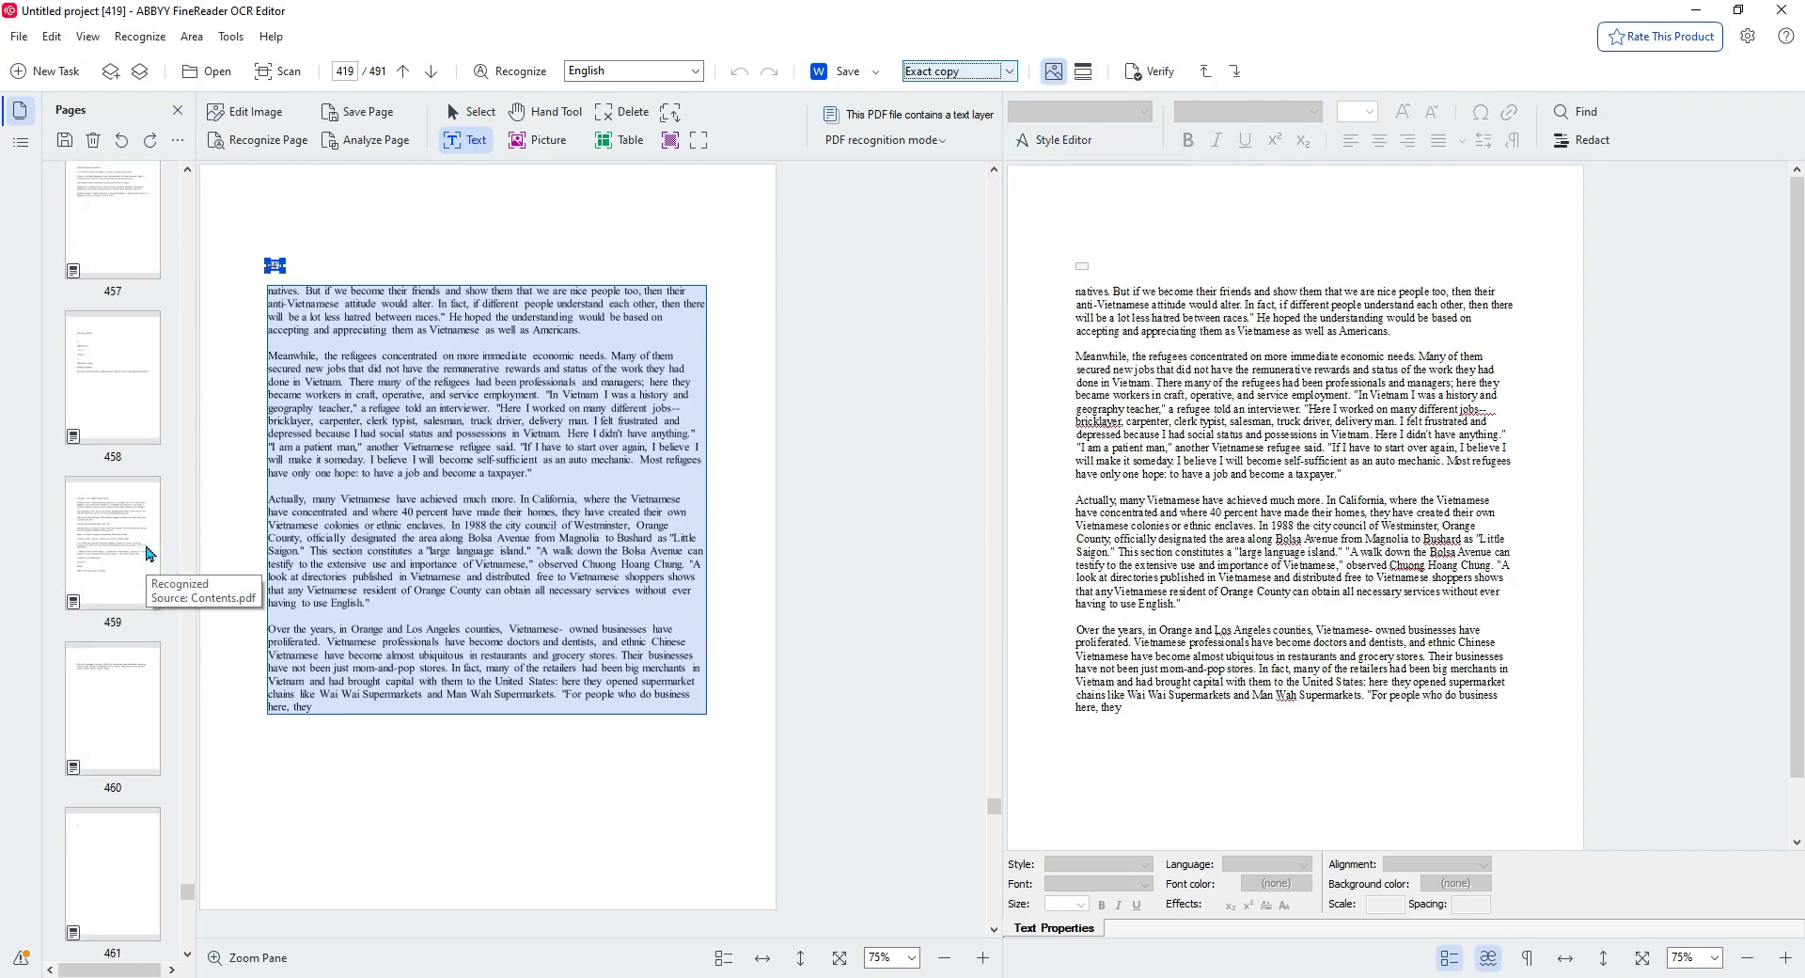
scroll(130, 429, "up", 18)
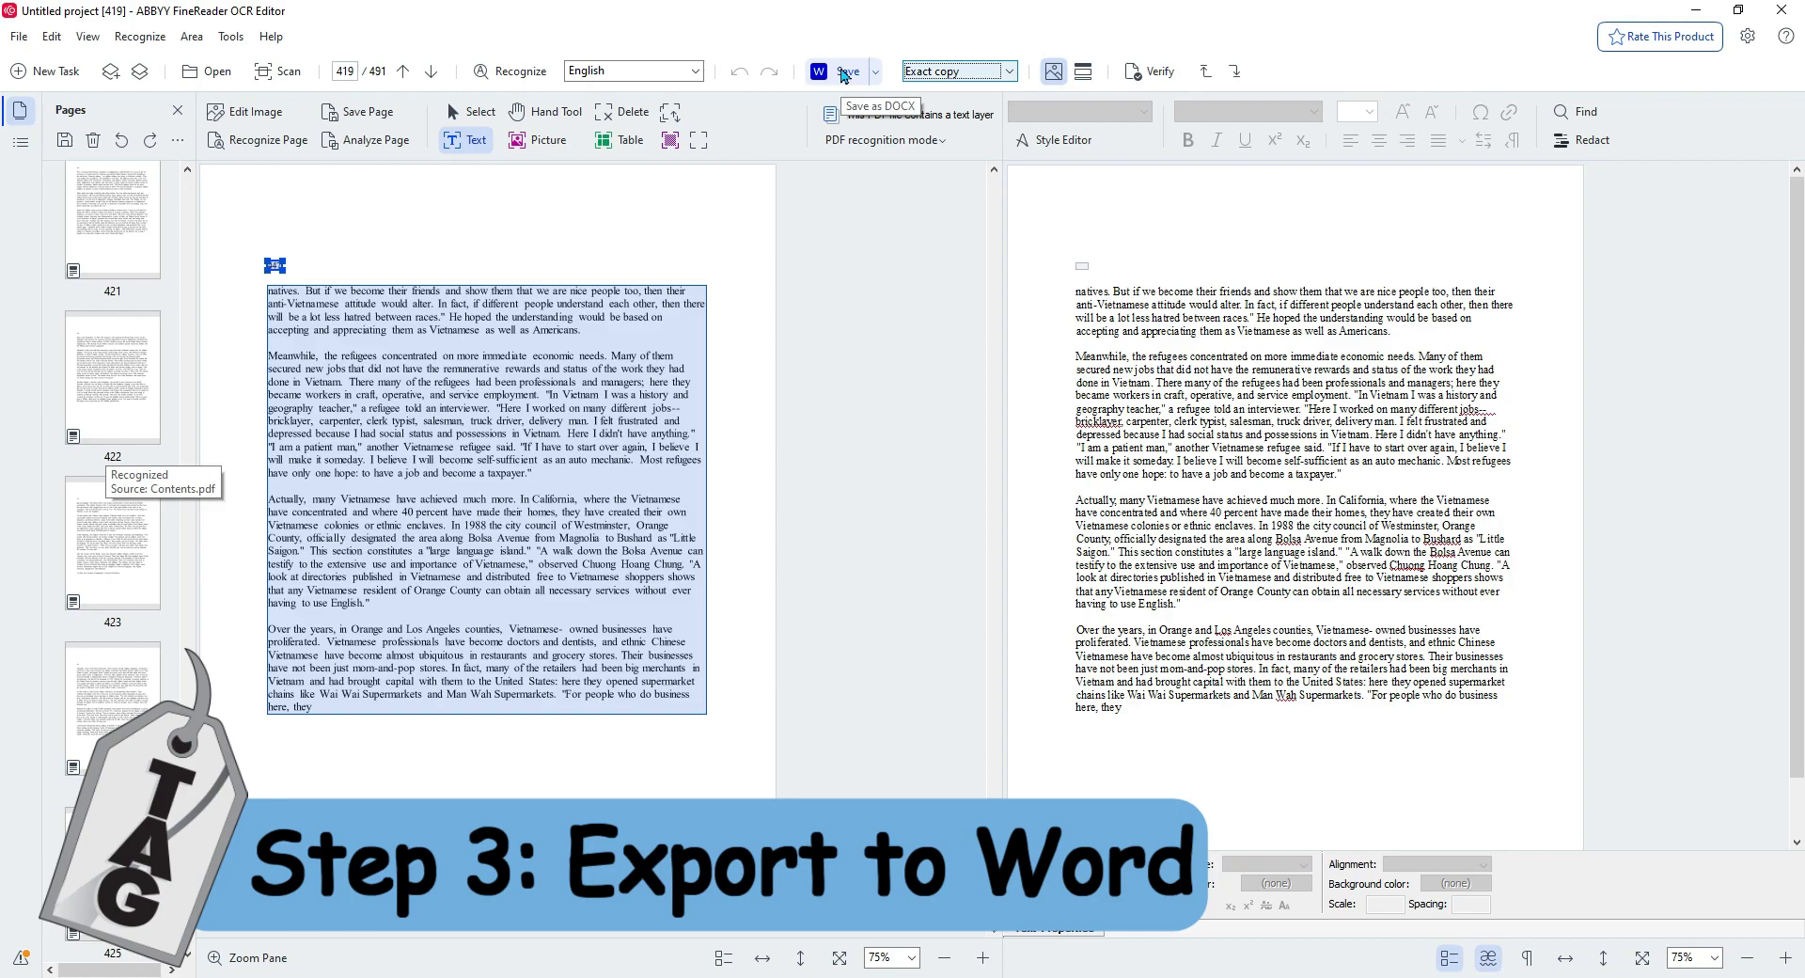
- Save the project as DOCX with a separate Word file for each source file
left_click(861, 72)
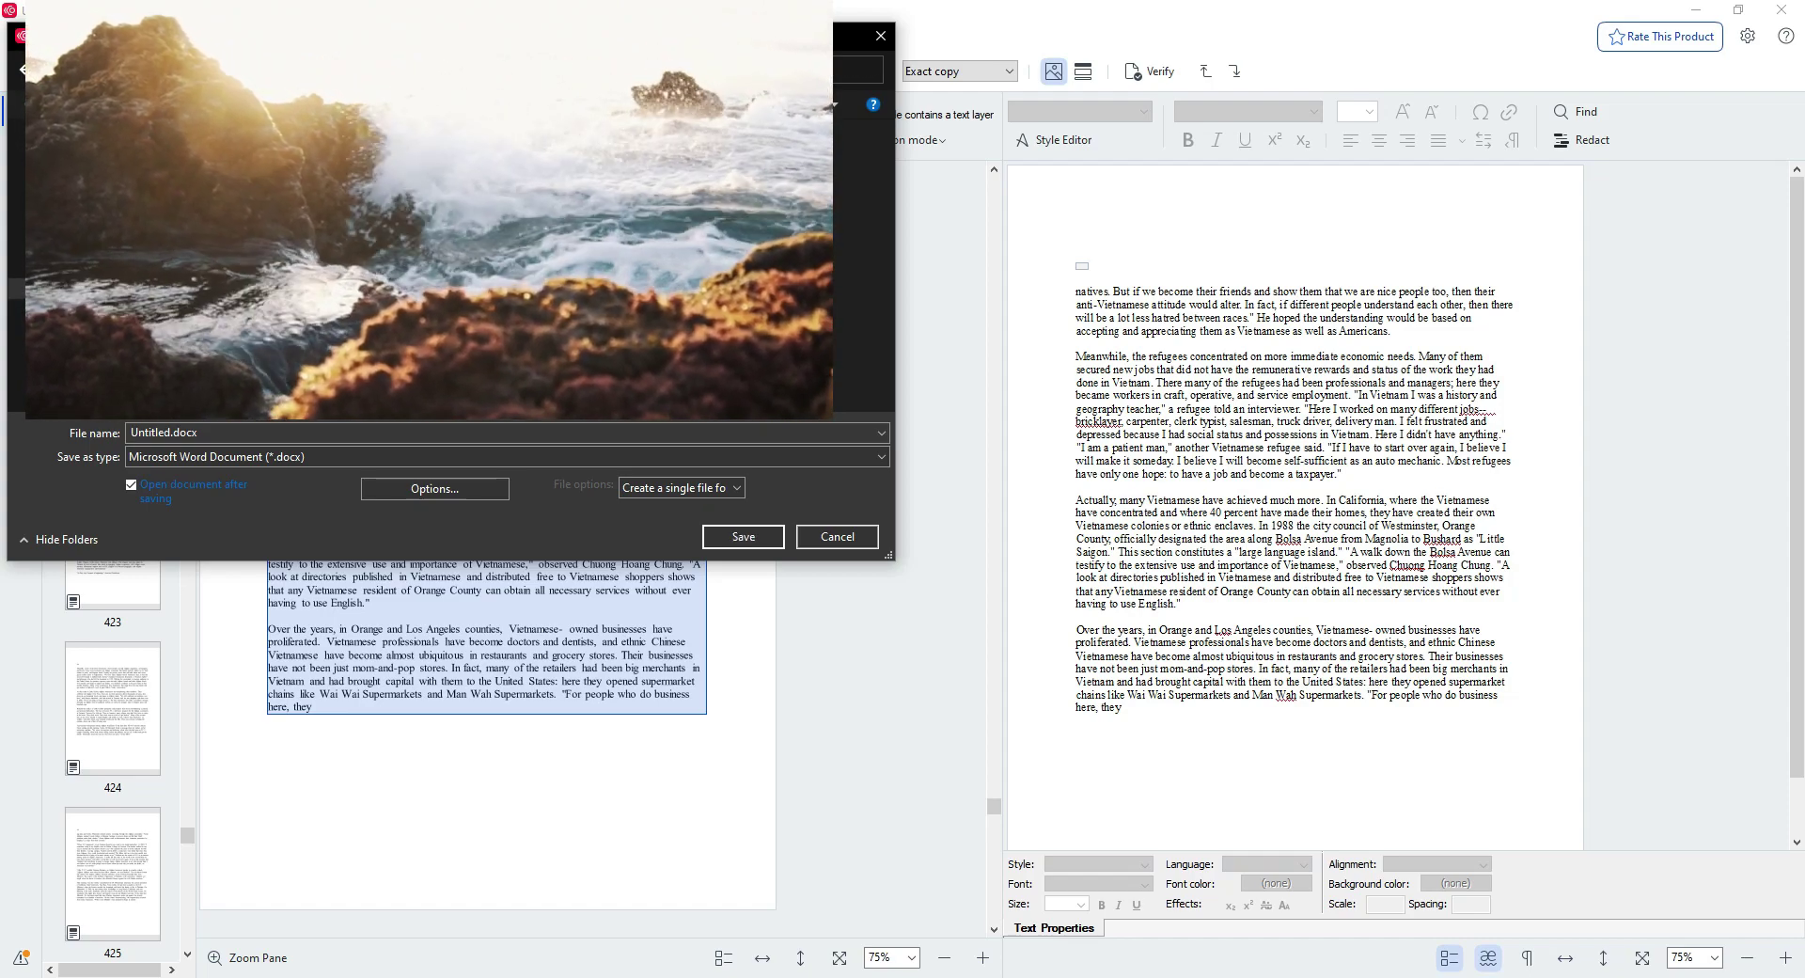
left_click(686, 487)
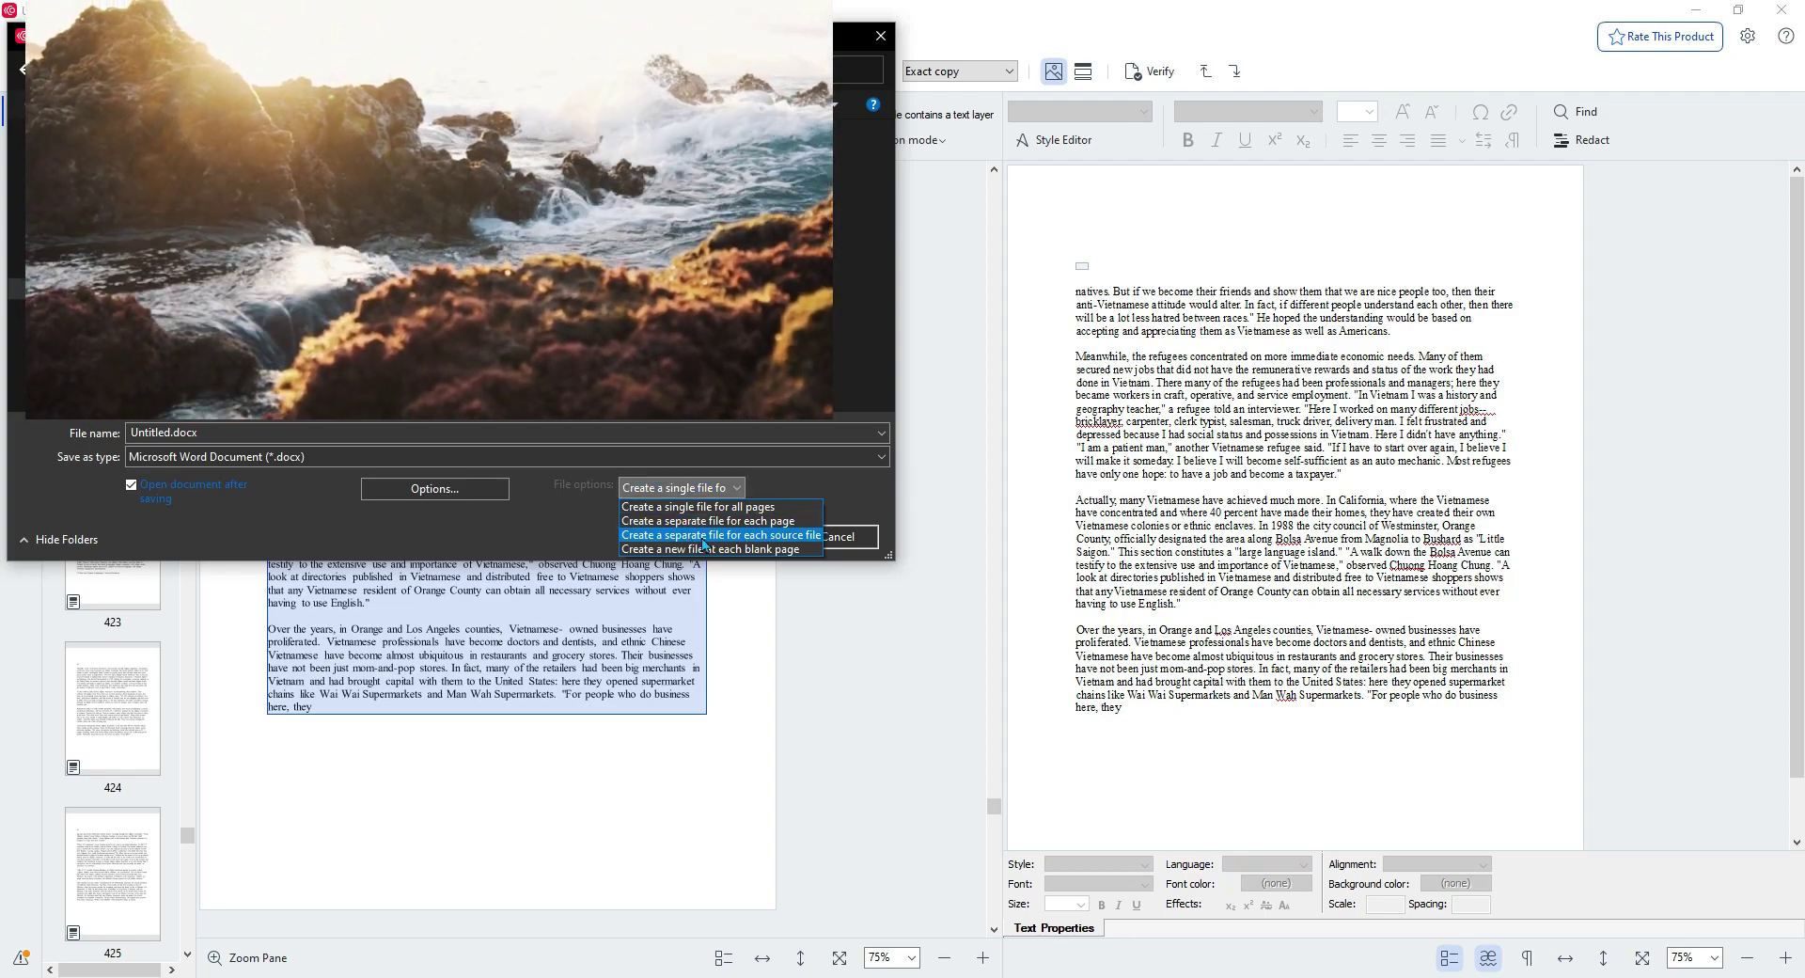
left_click(704, 535)
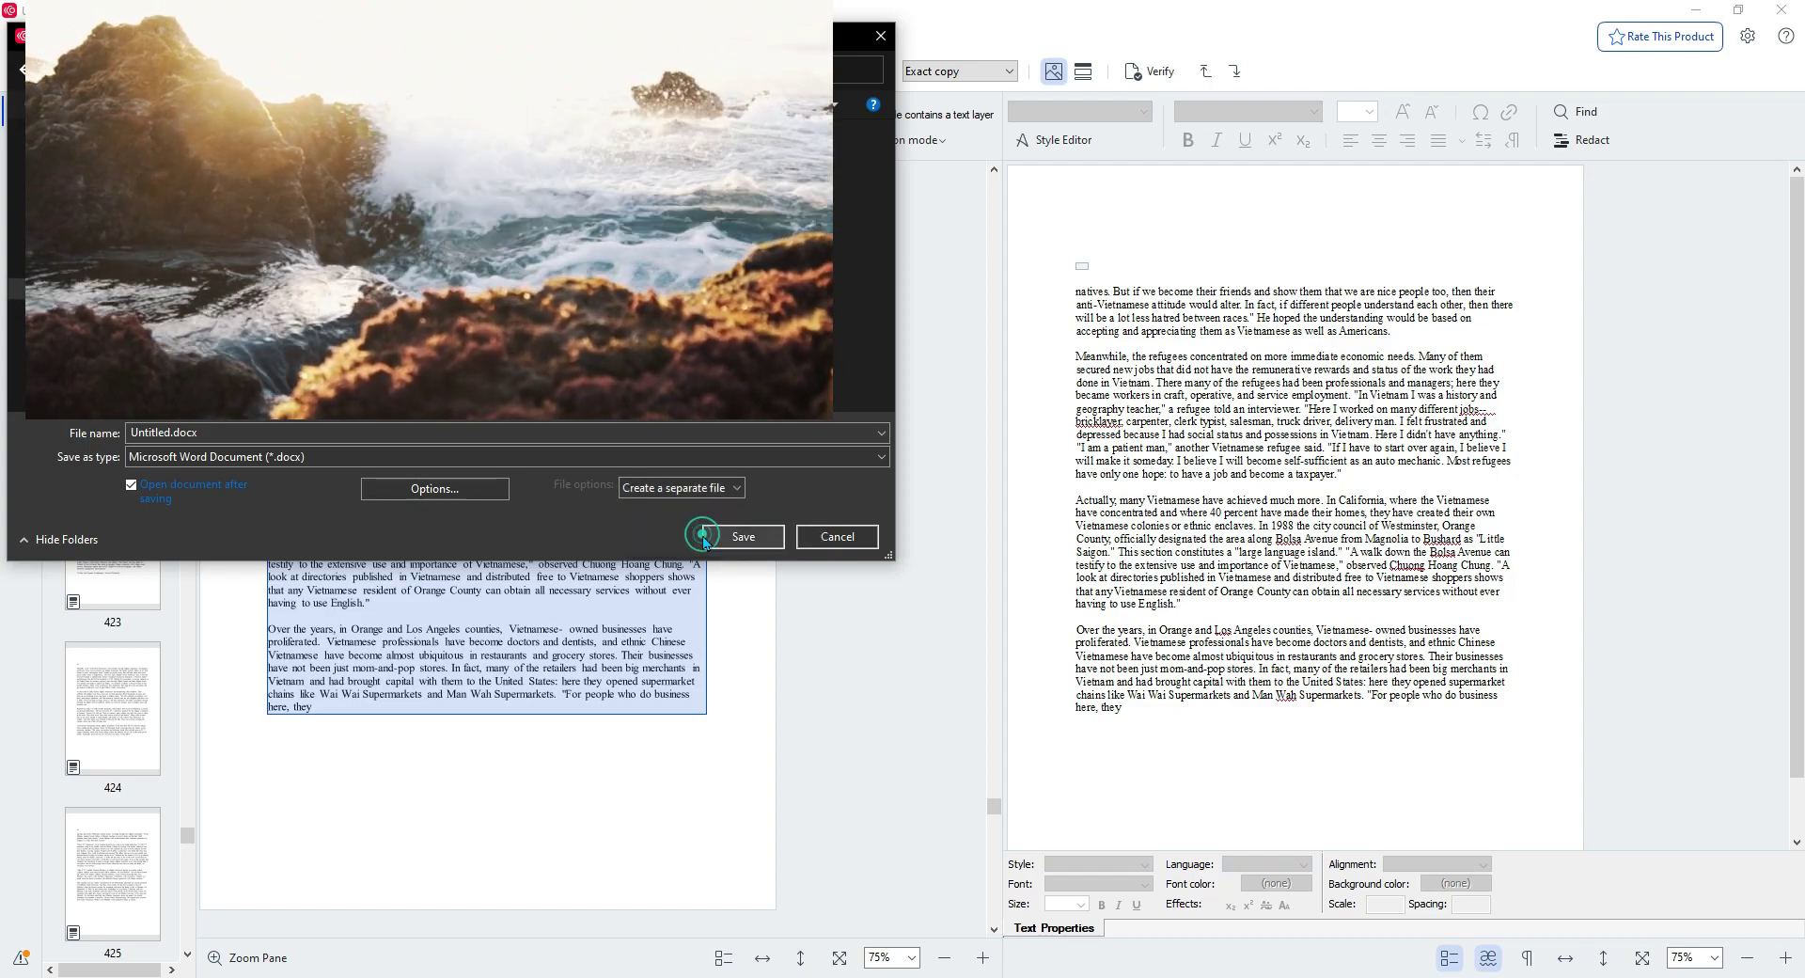
left_click(742, 536)
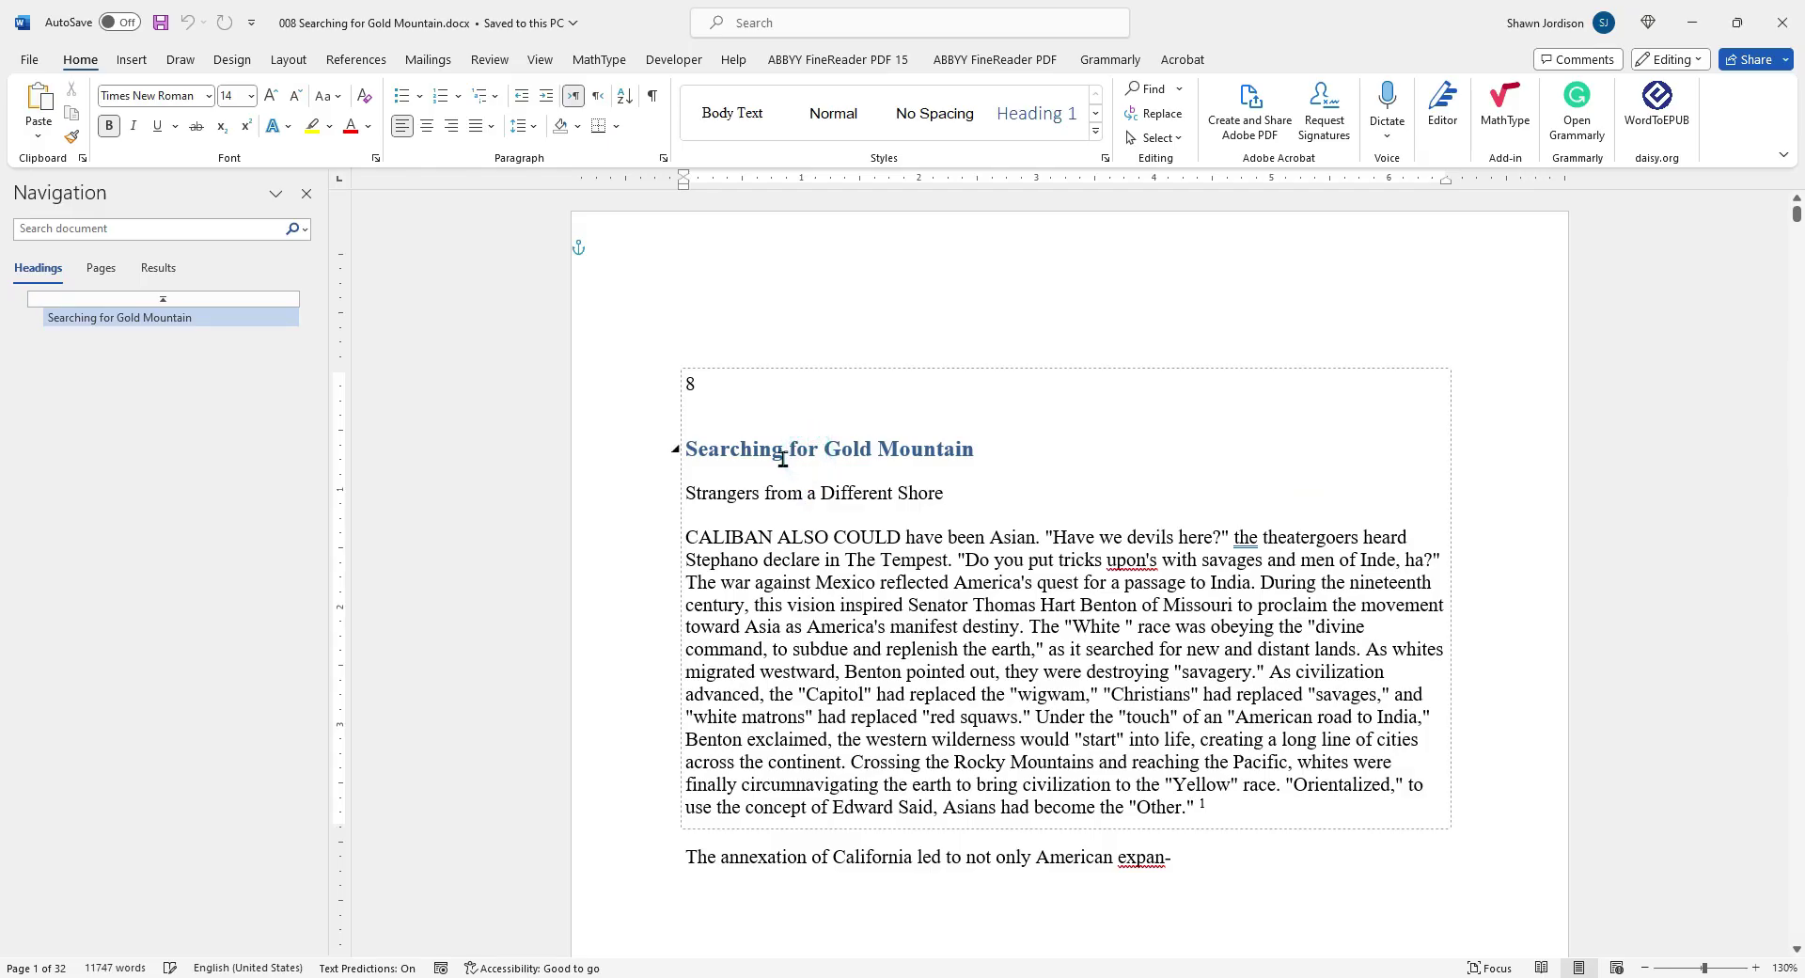
- Inspect the body text, the heading text box and the leftover page number 8 line
left_click(792, 670)
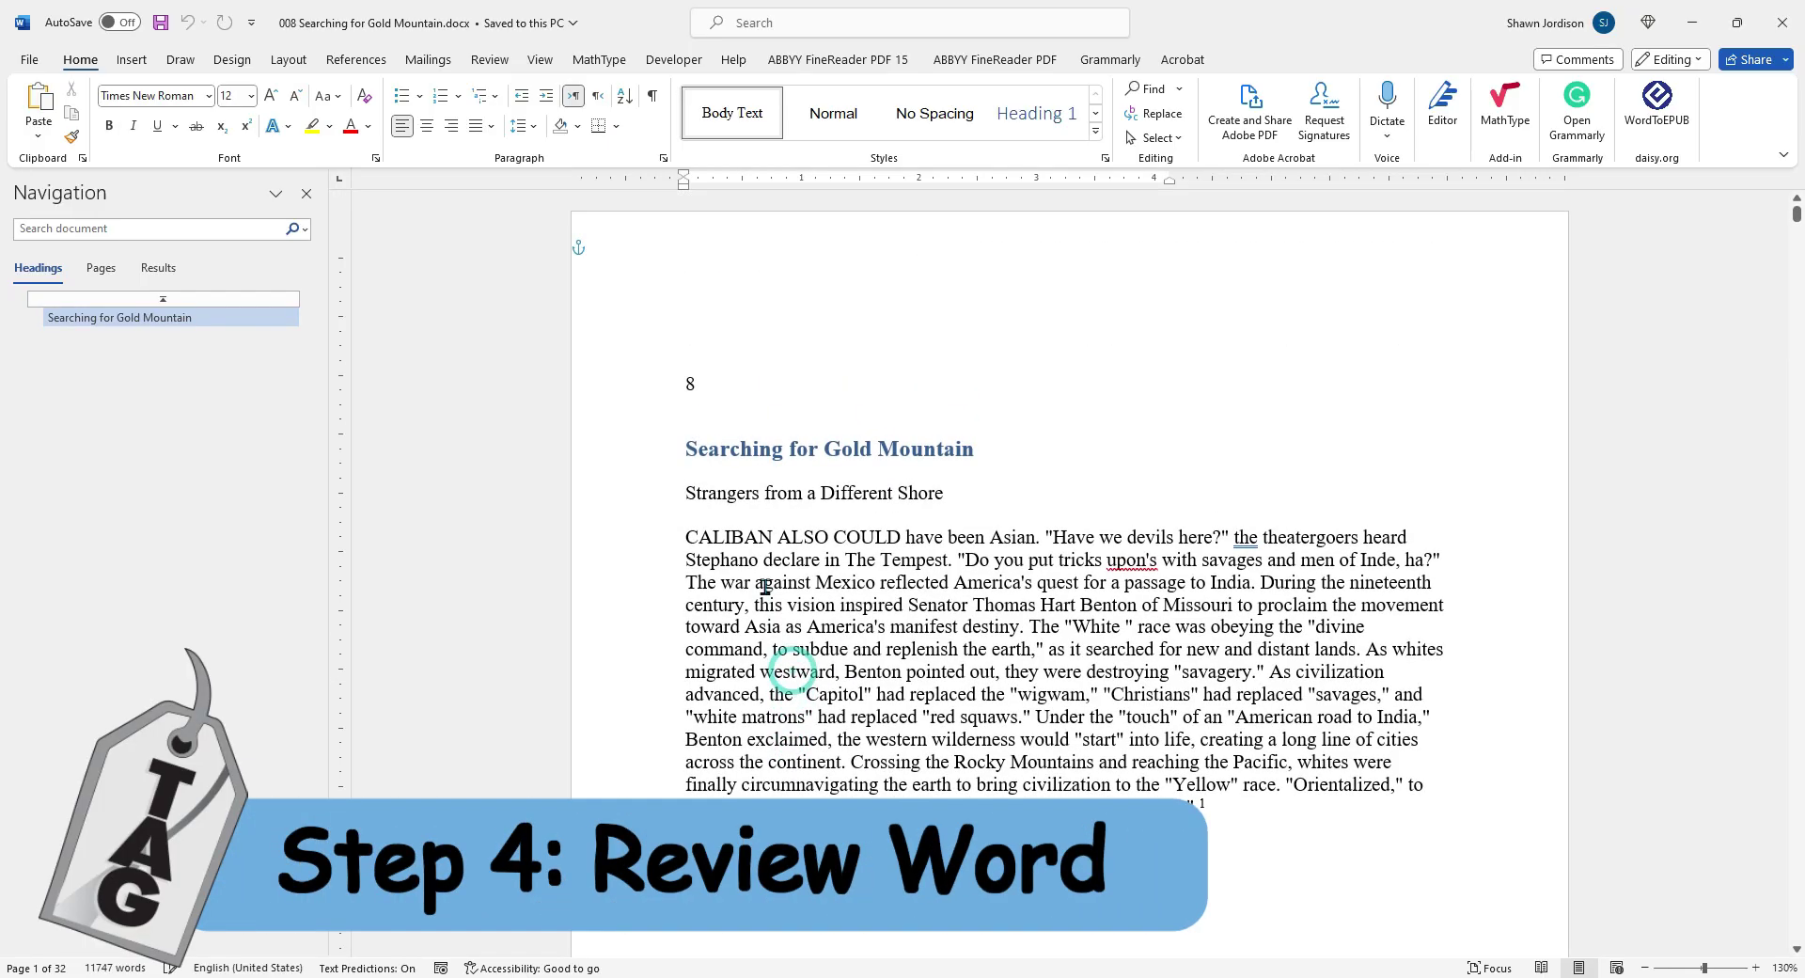
left_click(731, 468)
left_click(703, 382)
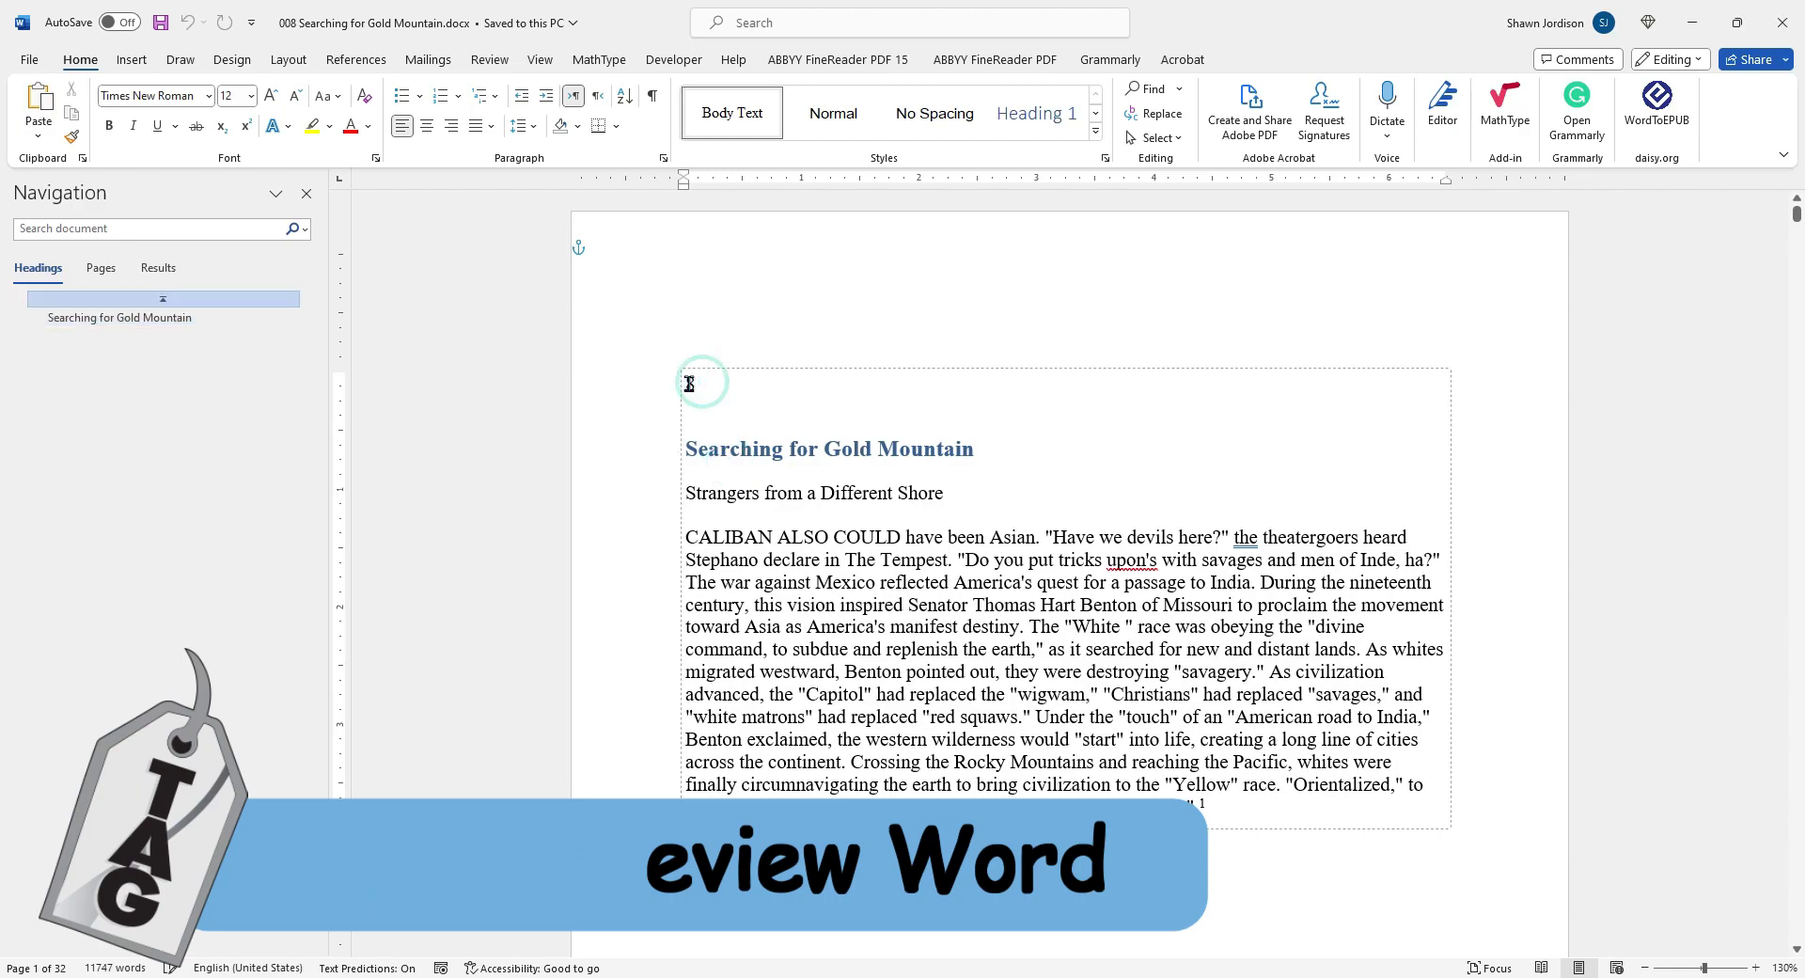
- Close the Word document, go to page 8, and switch the conversion mode to Plain text
left_click(1786, 9)
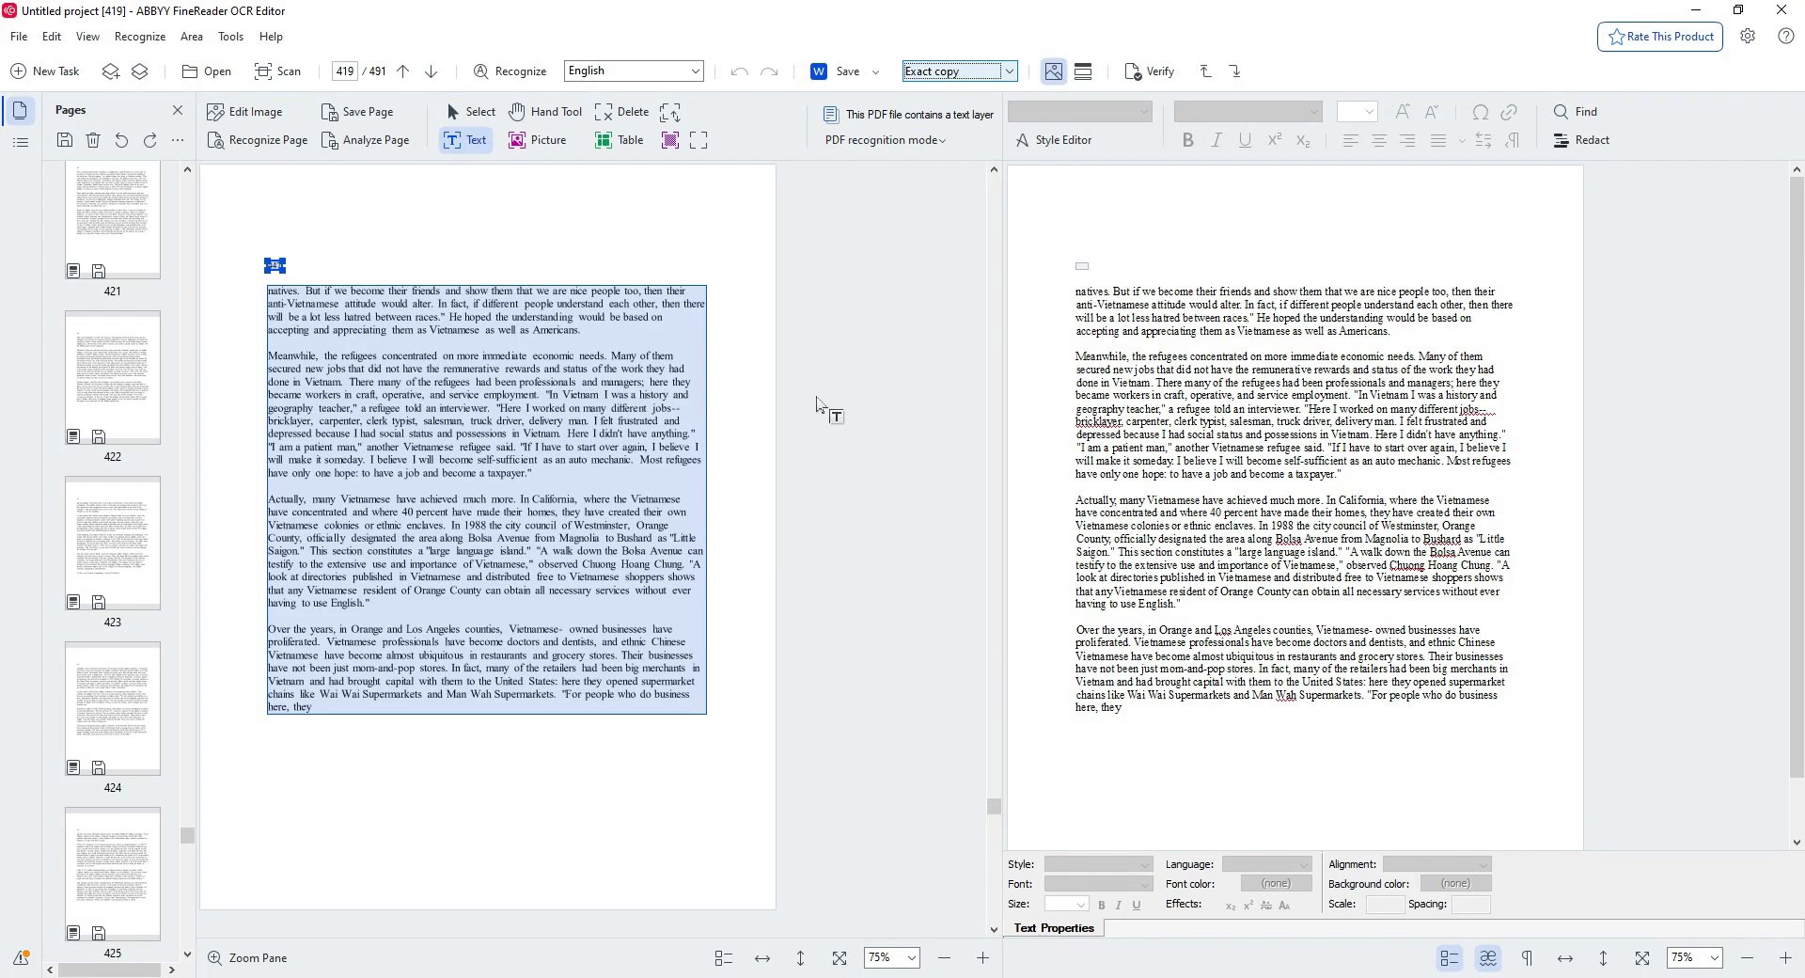
left_click_drag(189, 800, 187, 192)
left_click(113, 727)
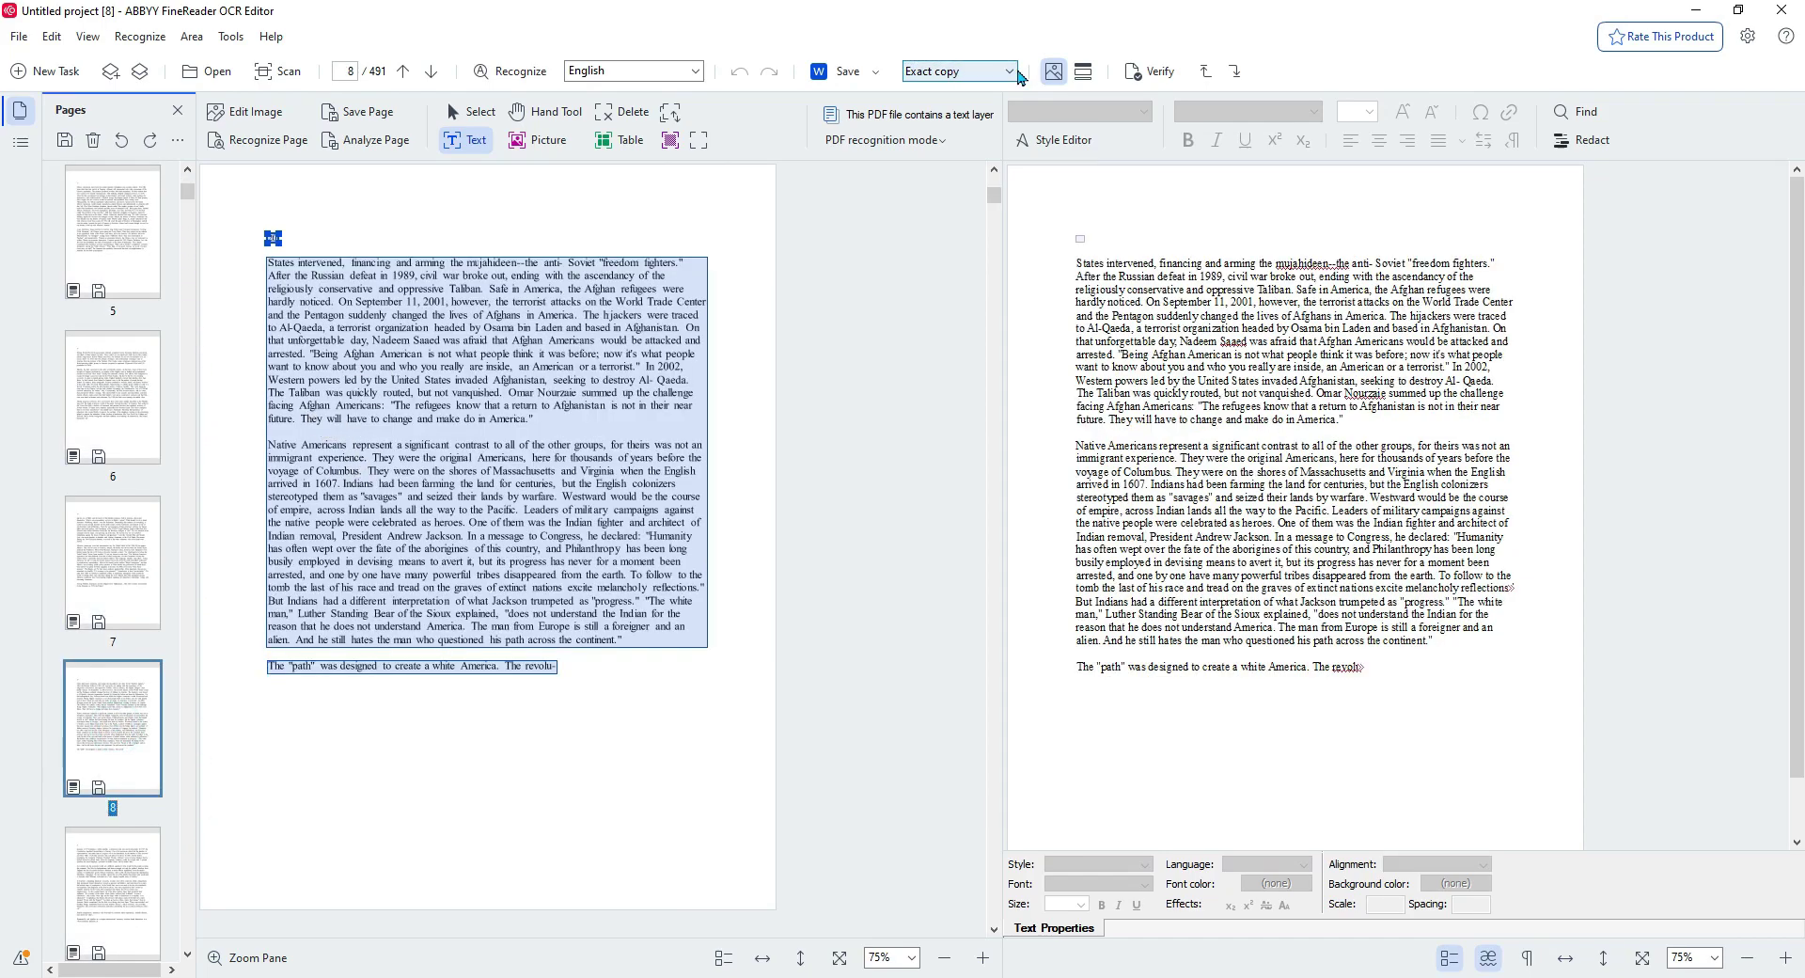
scroll(1019, 75, "down", 4)
left_click(1007, 71)
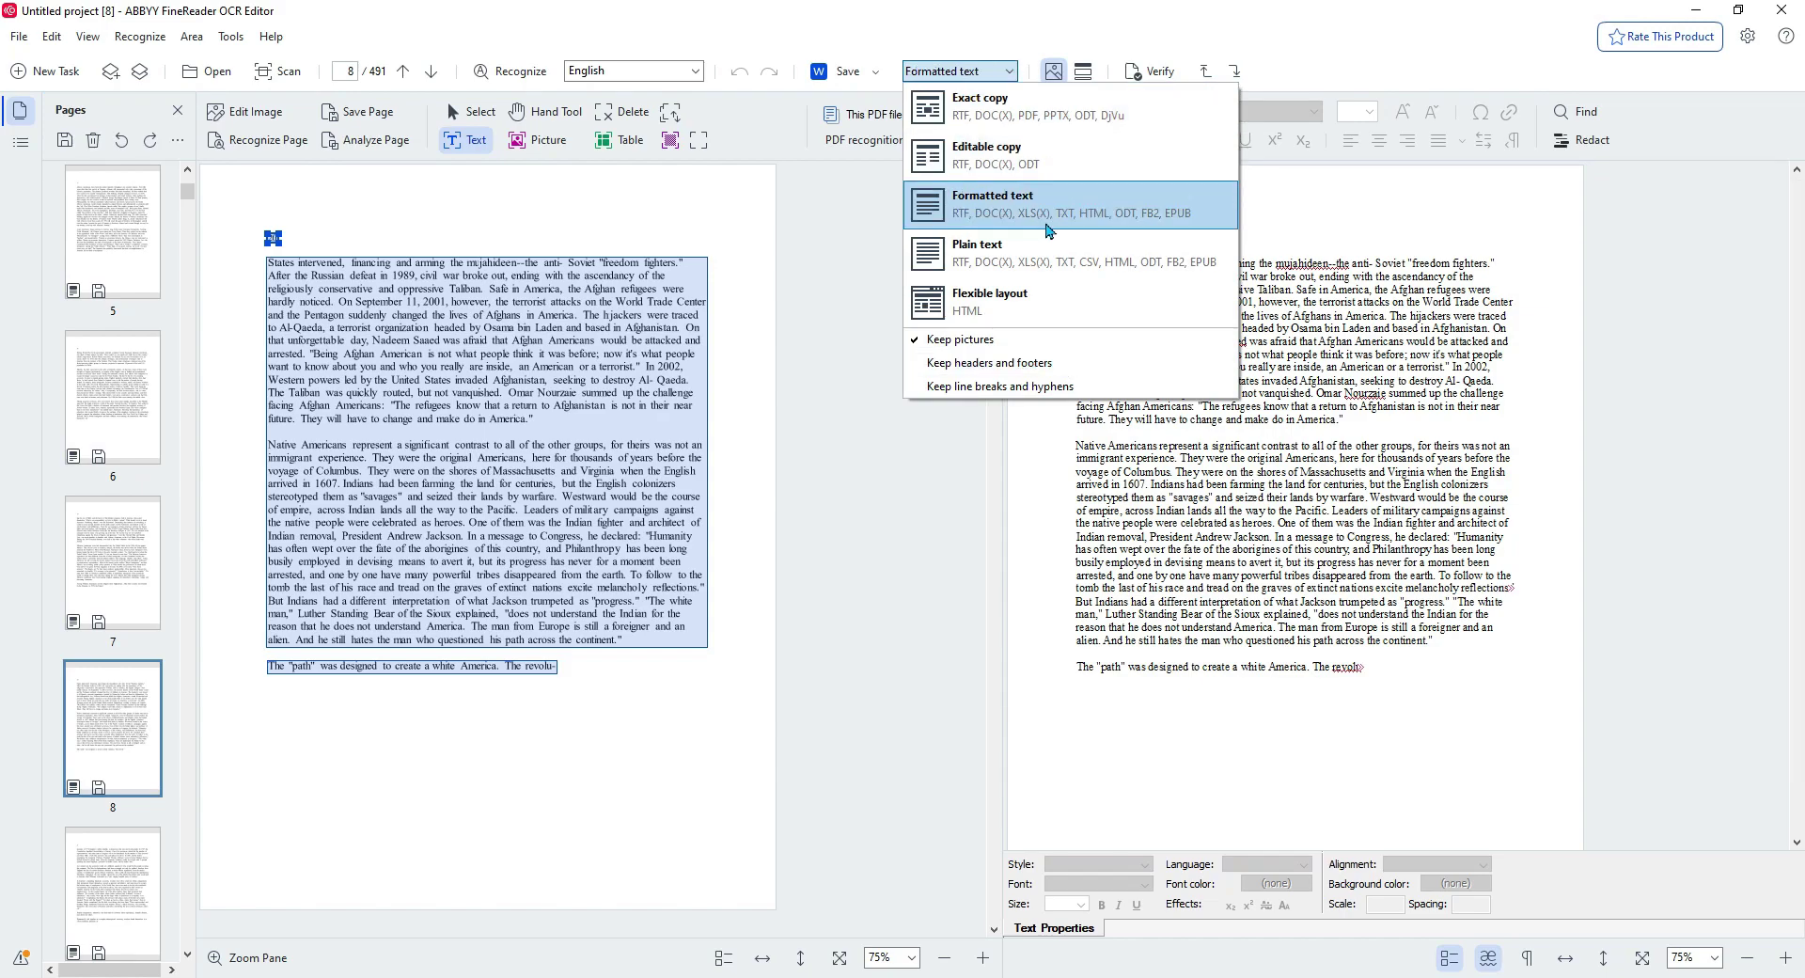
left_click(1048, 225)
left_click(1044, 252)
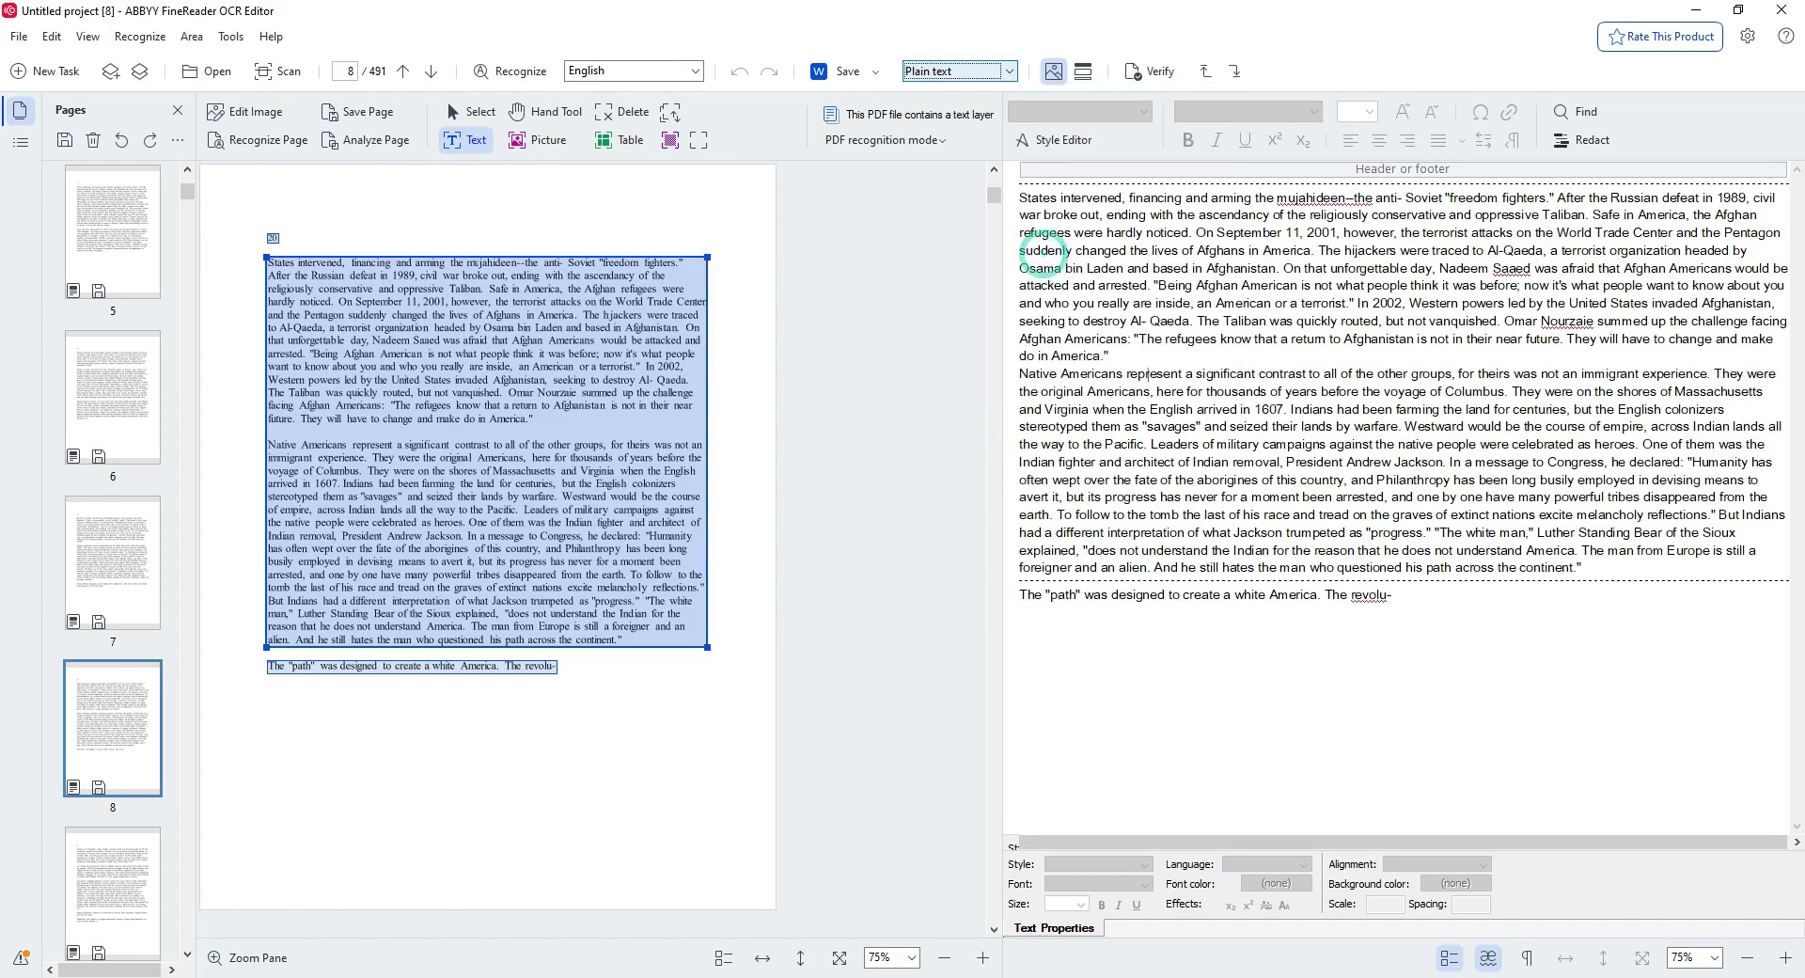
- Re-save as DOCX with one file per source file, replacing the existing files
left_click(403, 72)
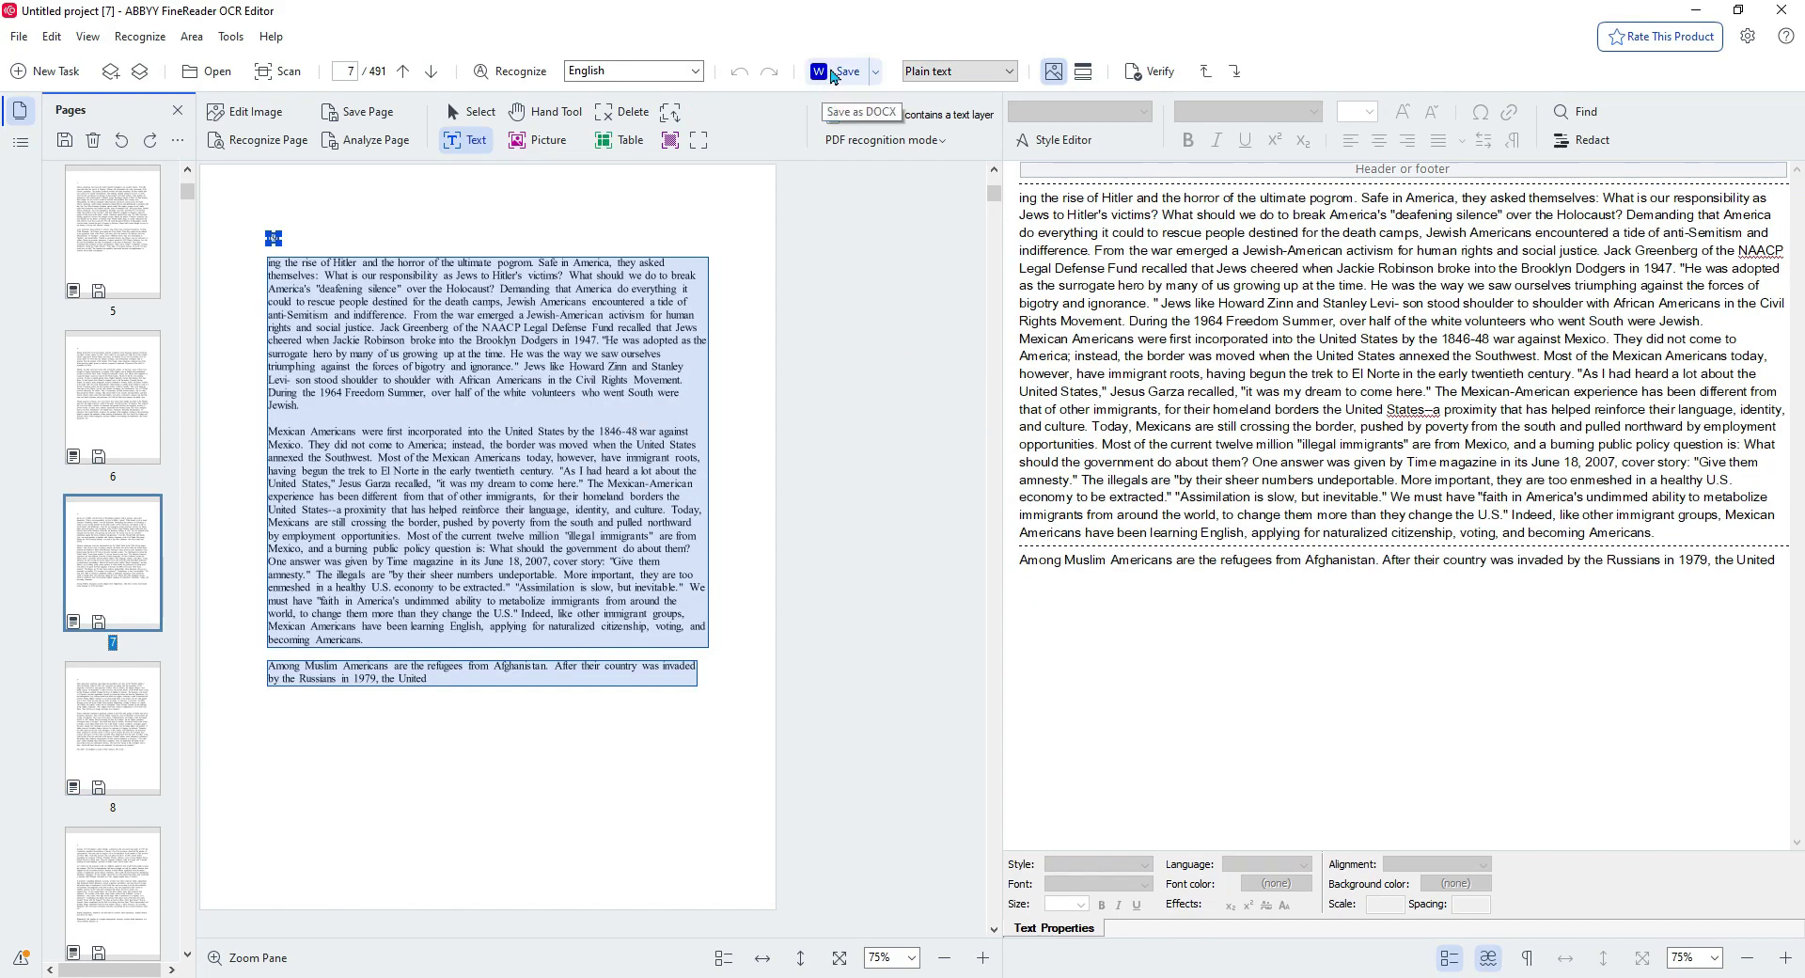
left_click(847, 74)
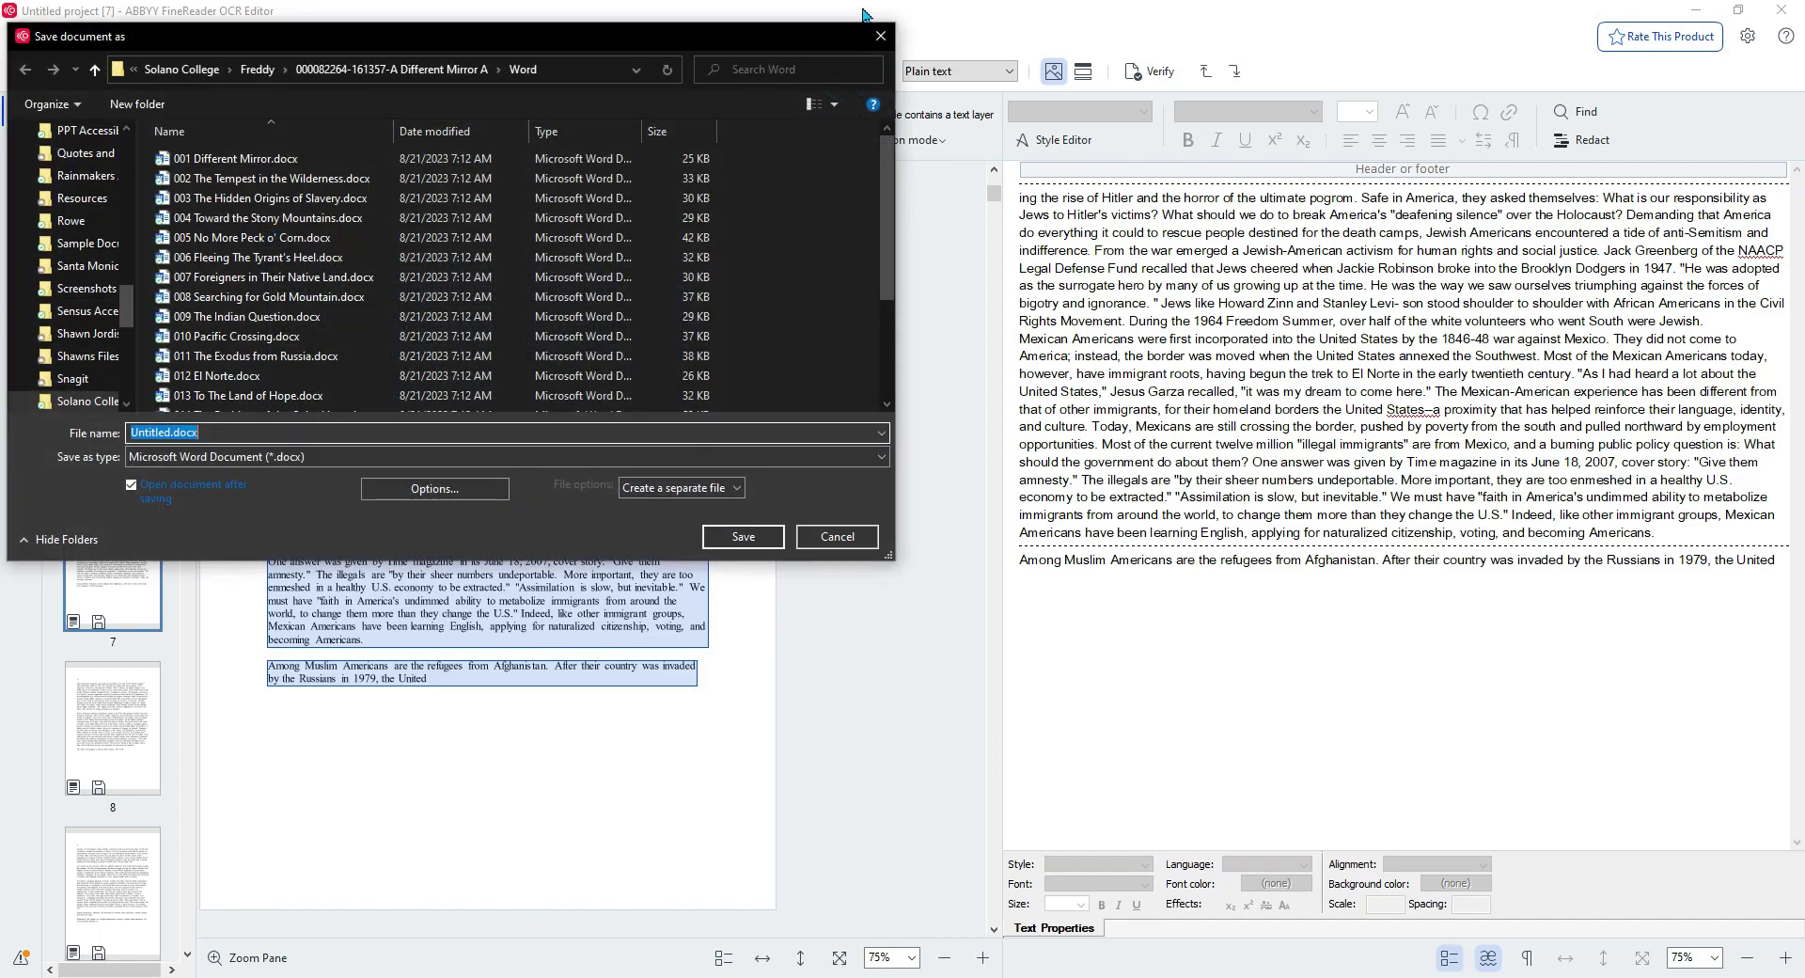
left_click(737, 489)
left_click(737, 490)
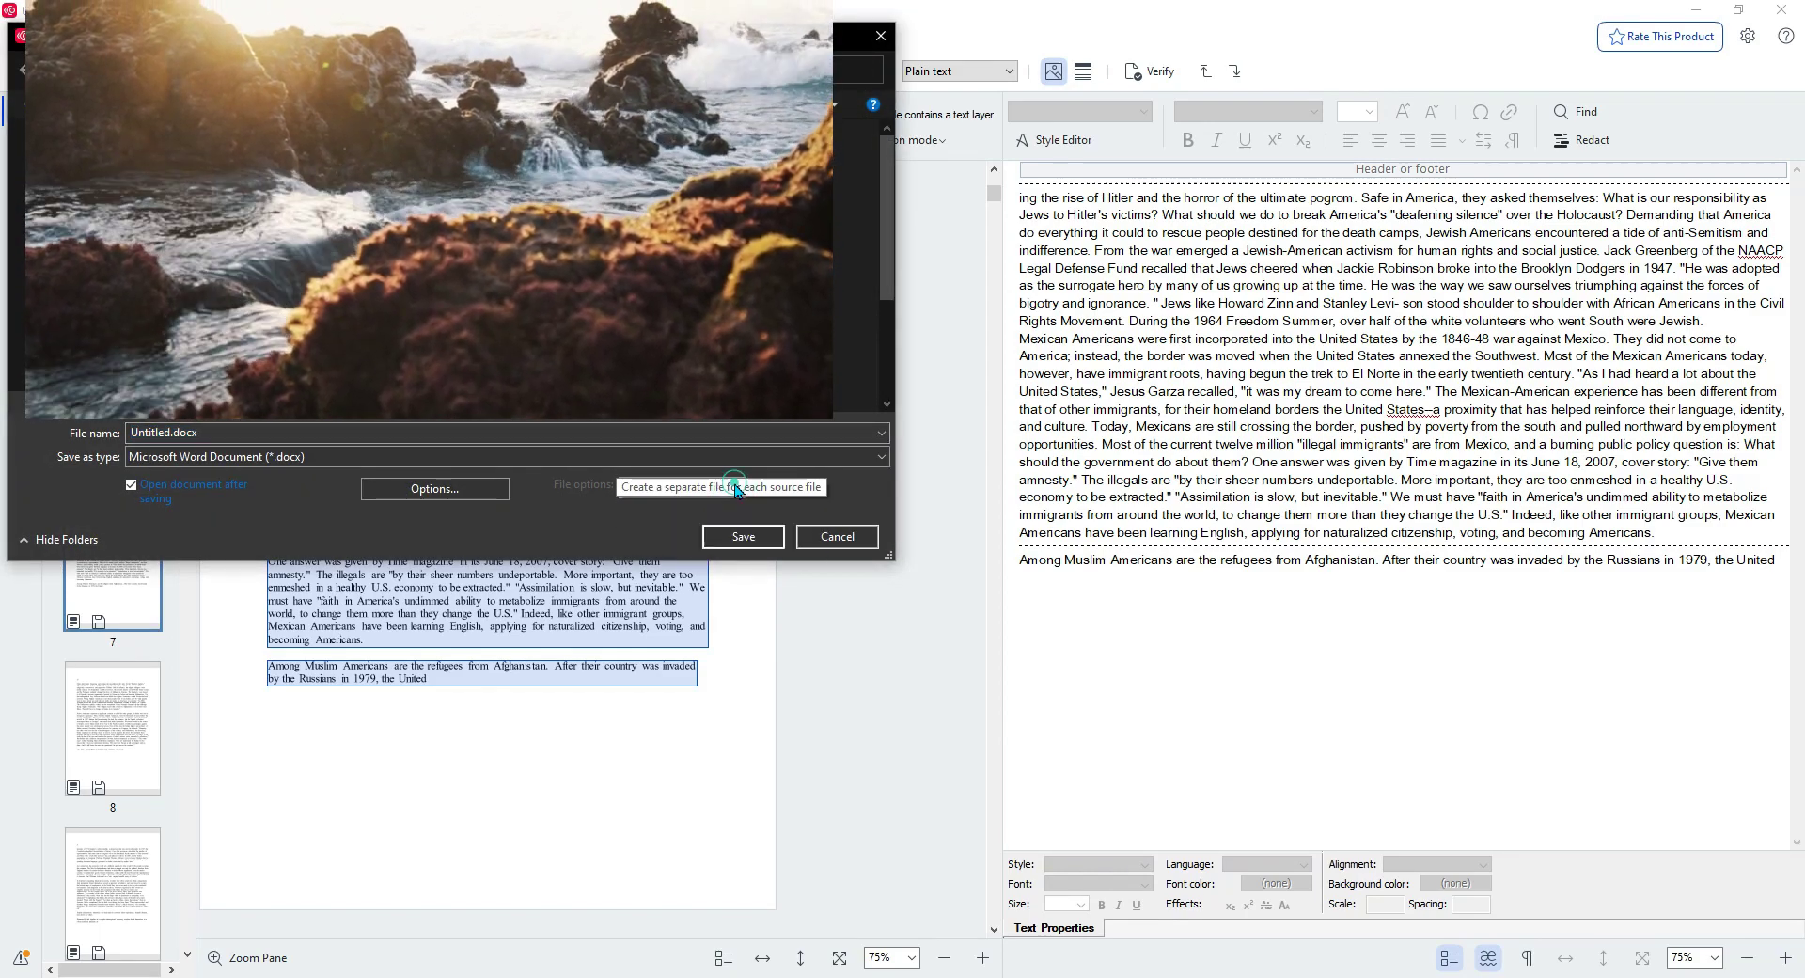
left_click(743, 536)
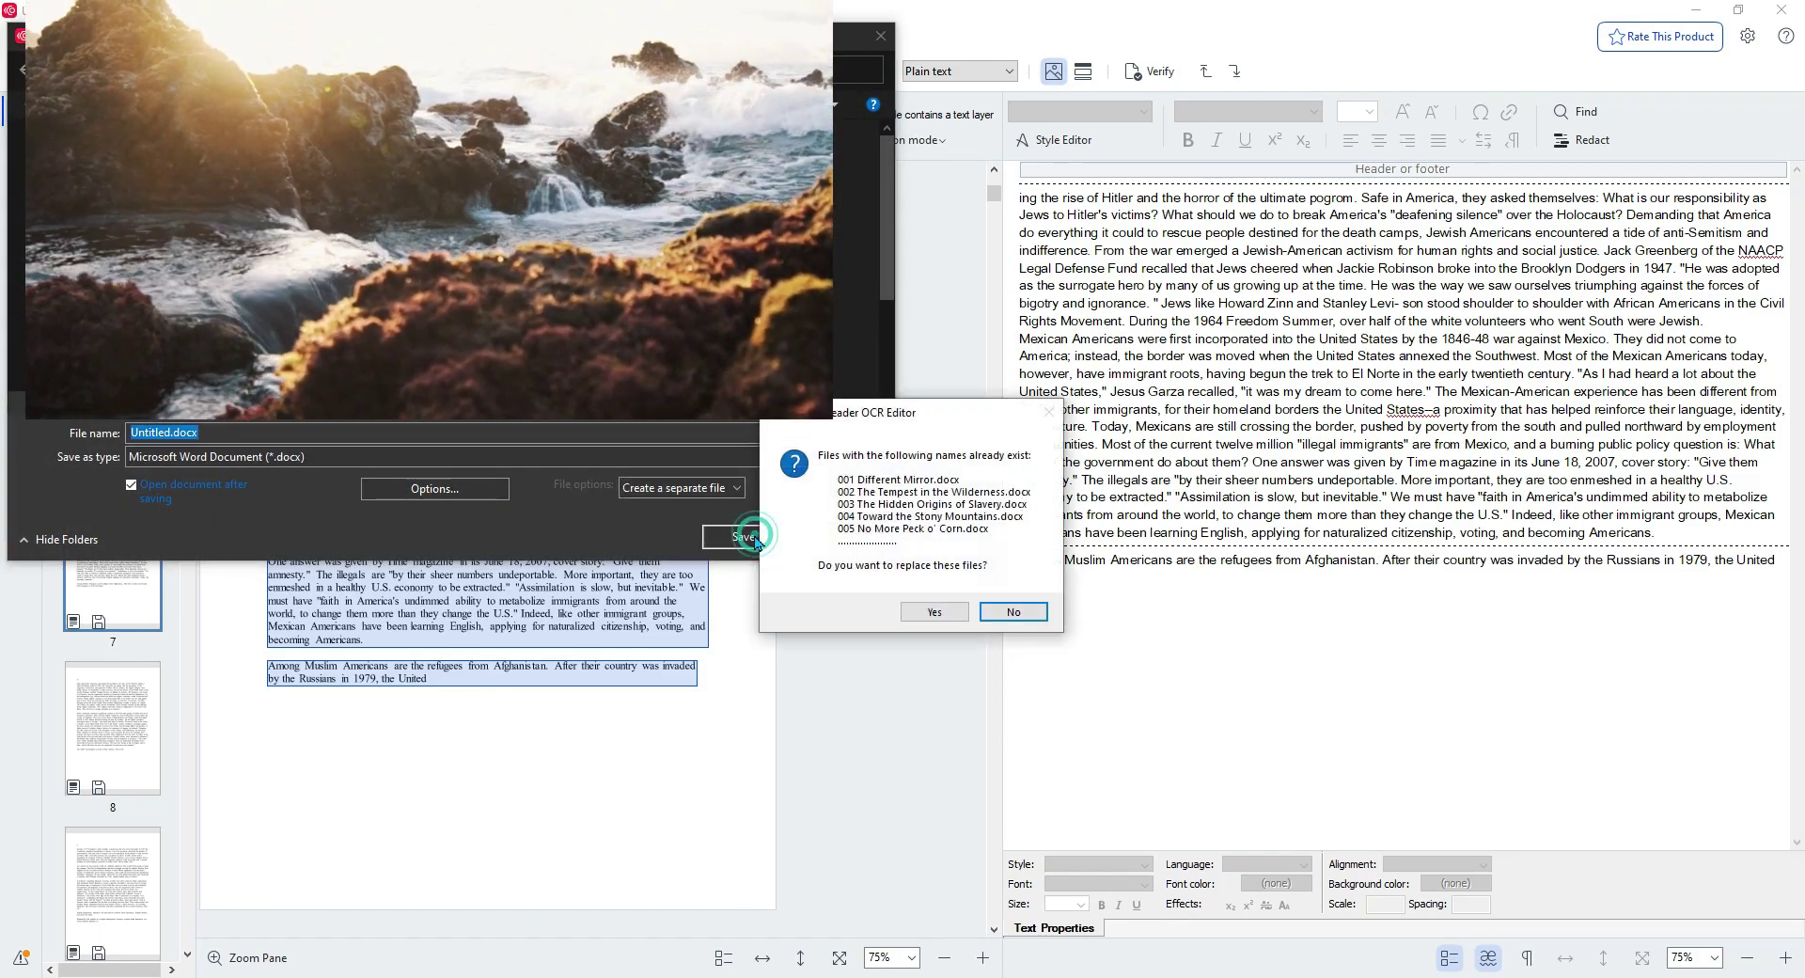
left_click(931, 612)
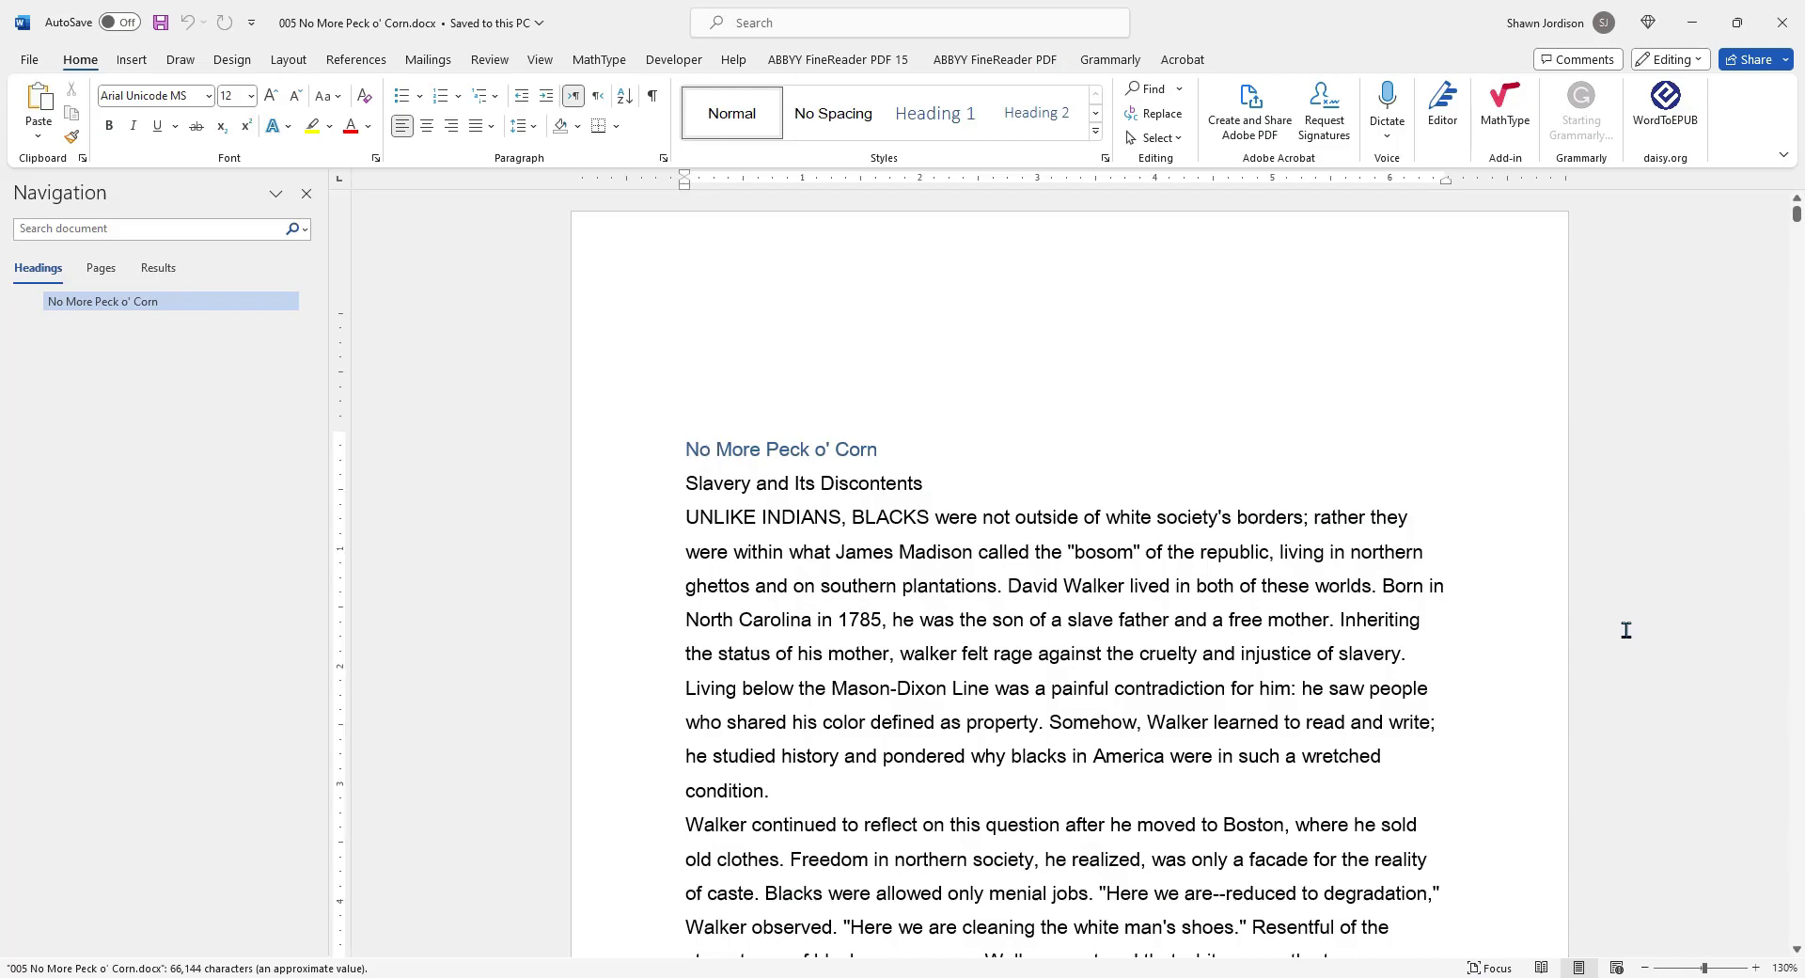
- Scroll through the No More Peck o' Corn and Foreigners in Their Native Land exports
scroll(1308, 581, "down", 20)
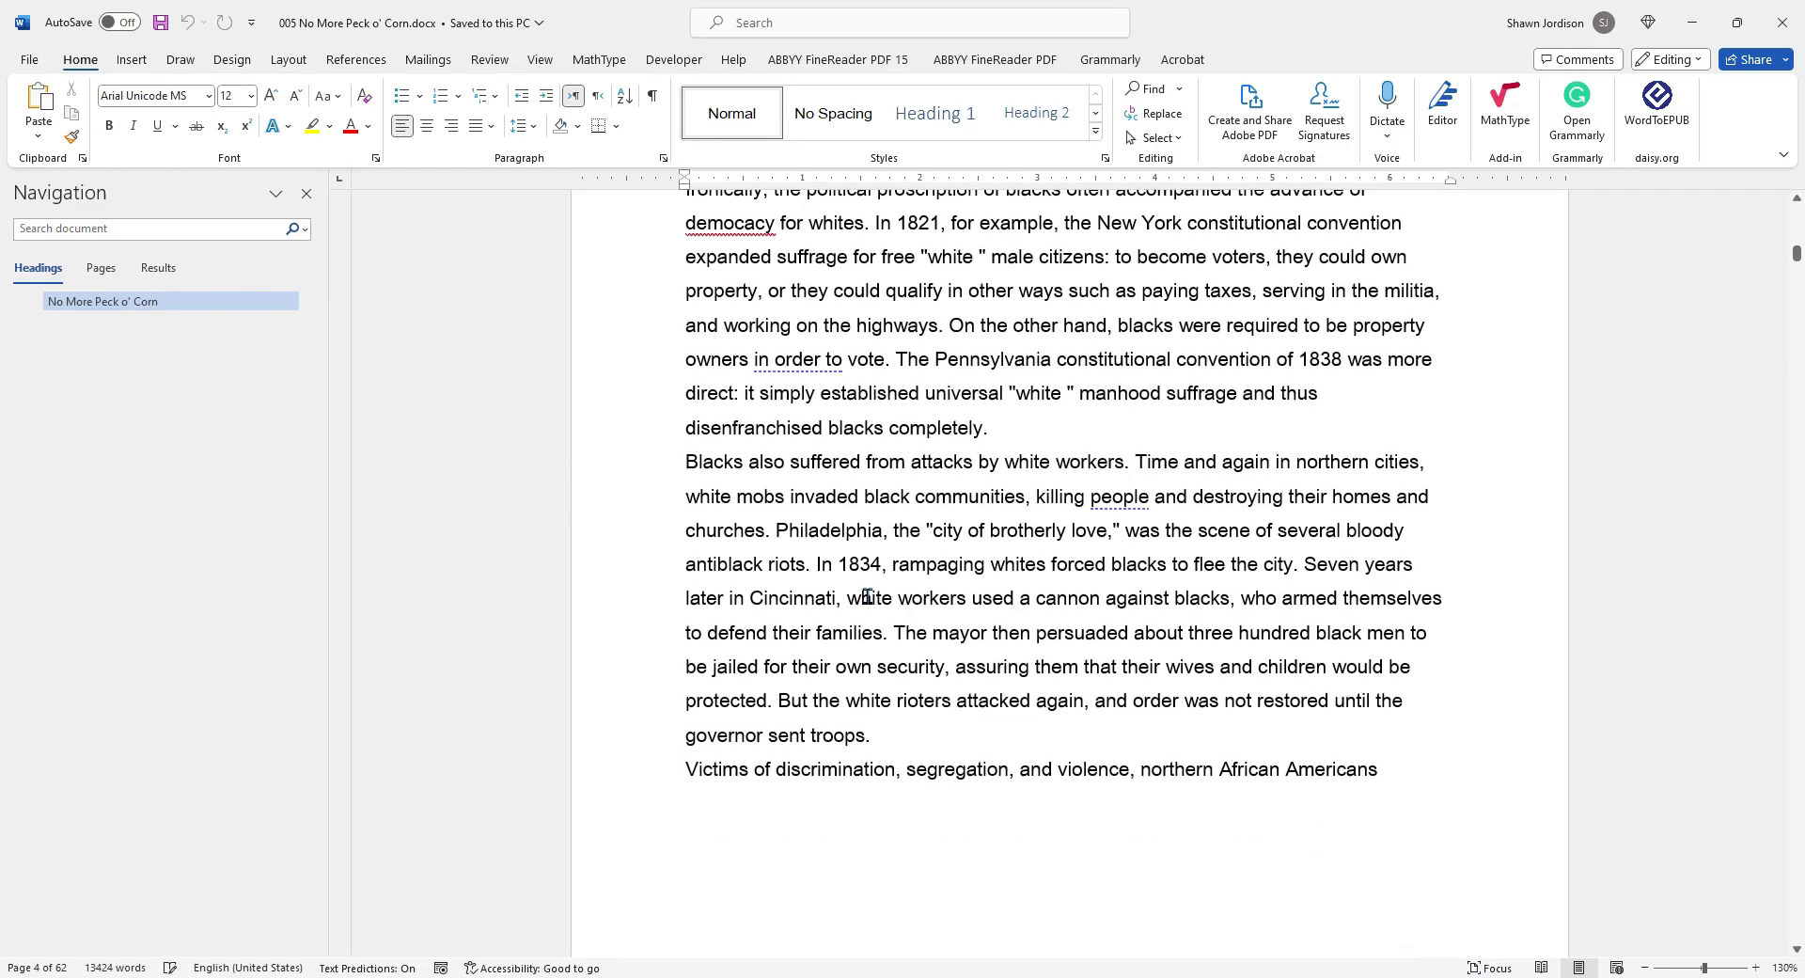
scroll(866, 596, "down", 10)
scroll(866, 596, "down", 3, "ctrl")
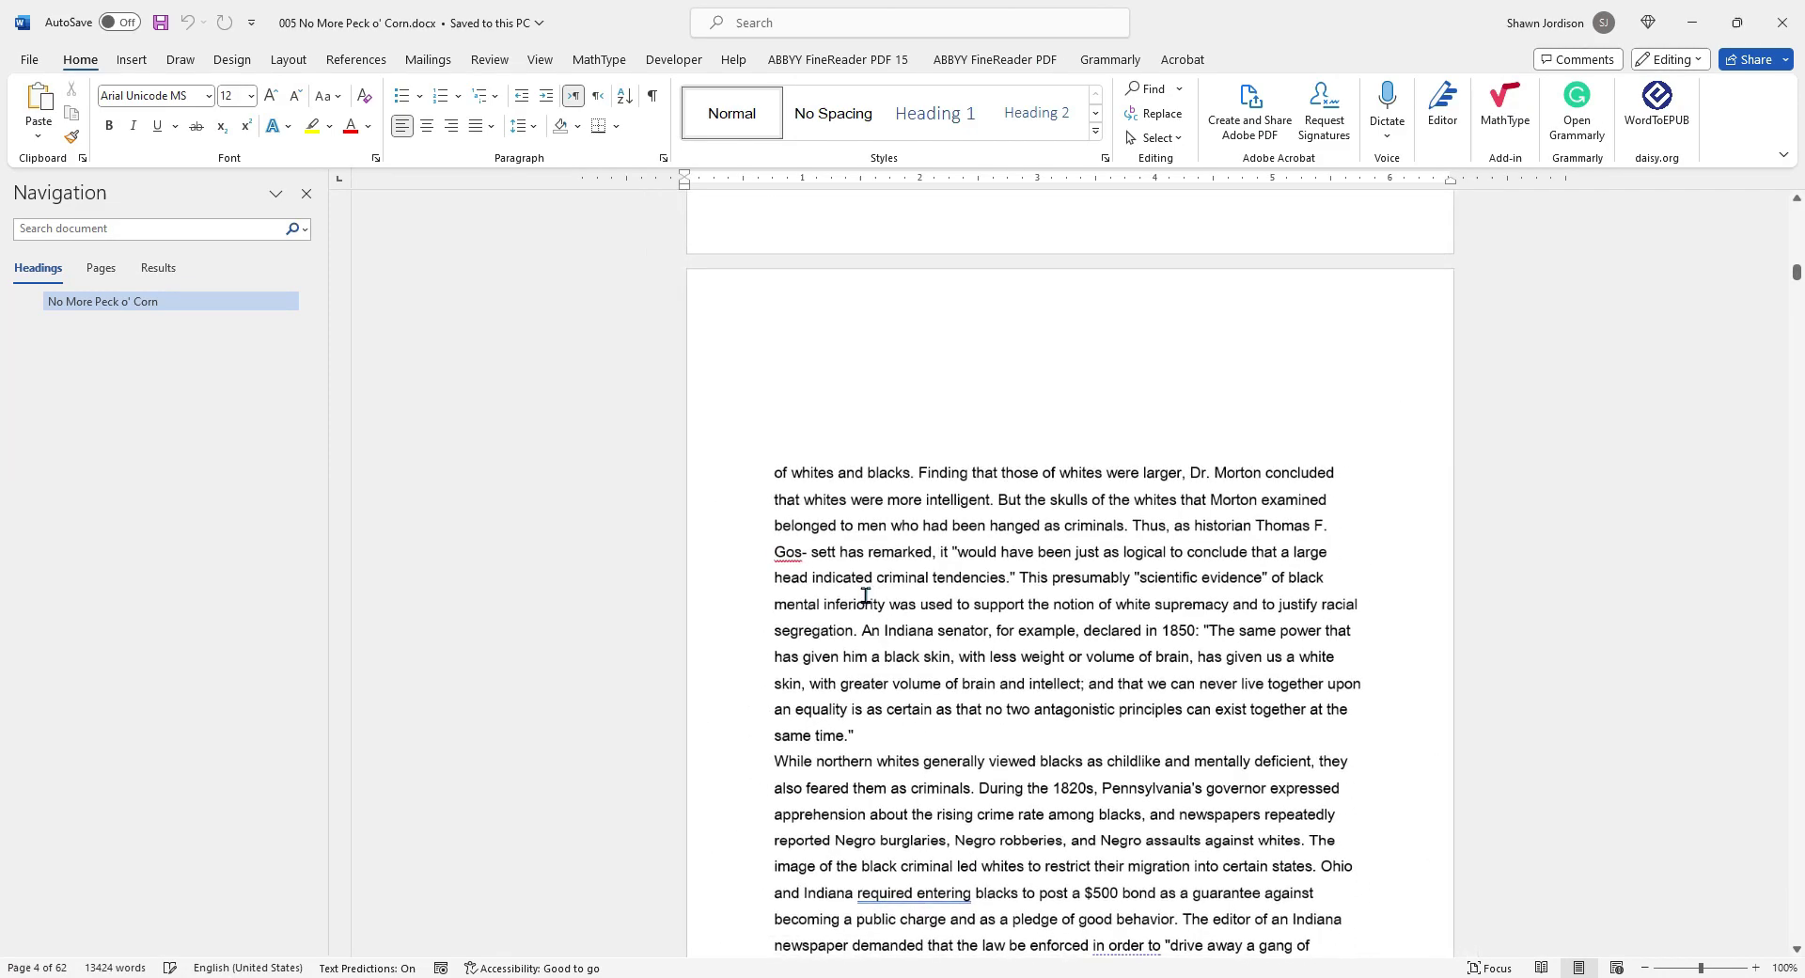
scroll(866, 596, "down", 20)
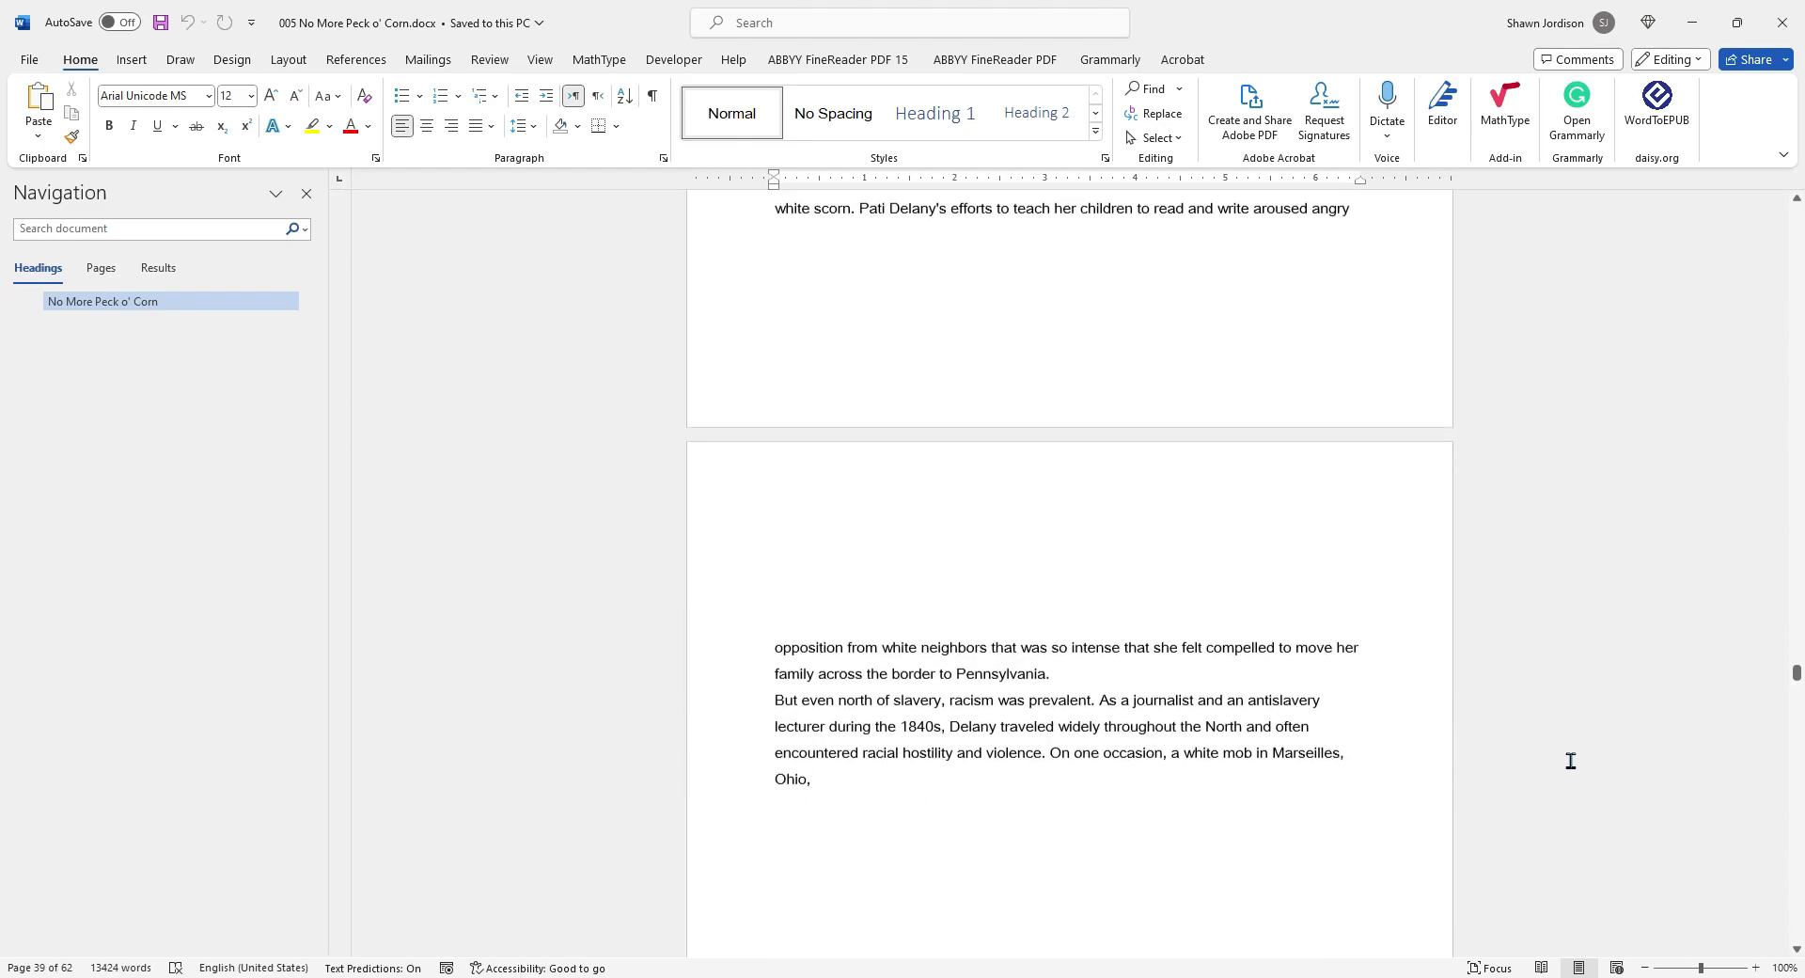
scroll(1570, 759, "down", 20)
scroll(1131, 575, "down", 10)
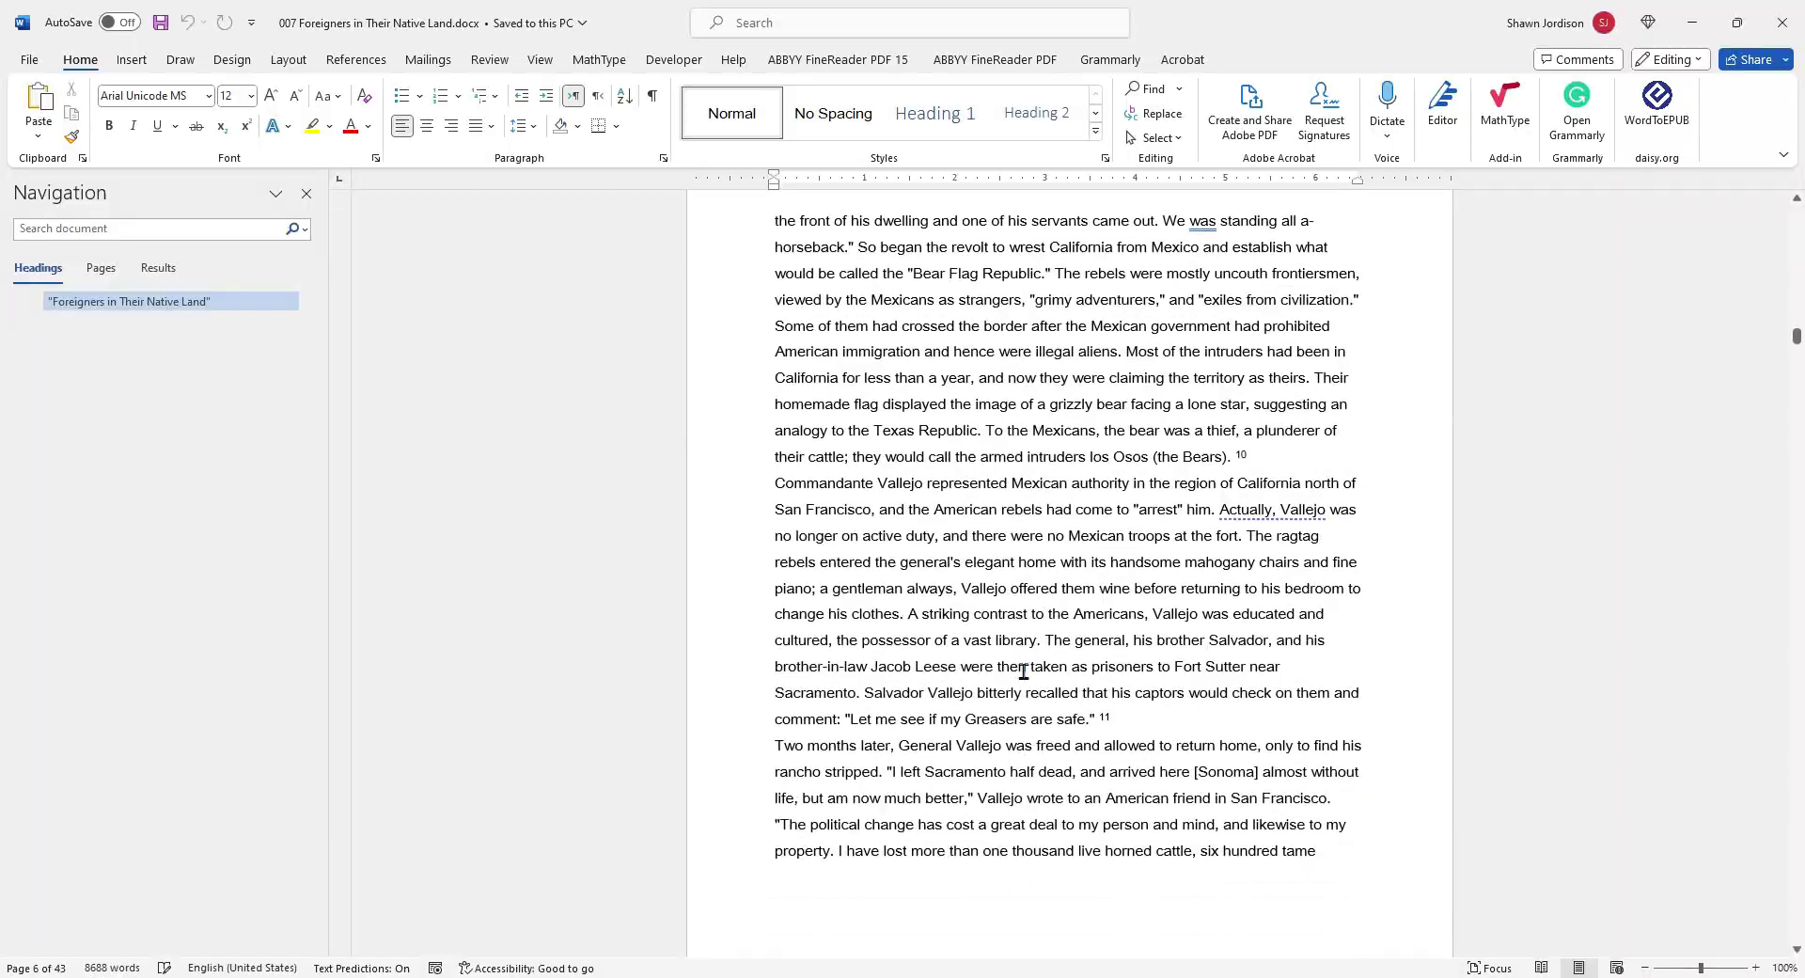
scroll(1019, 669, "down", 10)
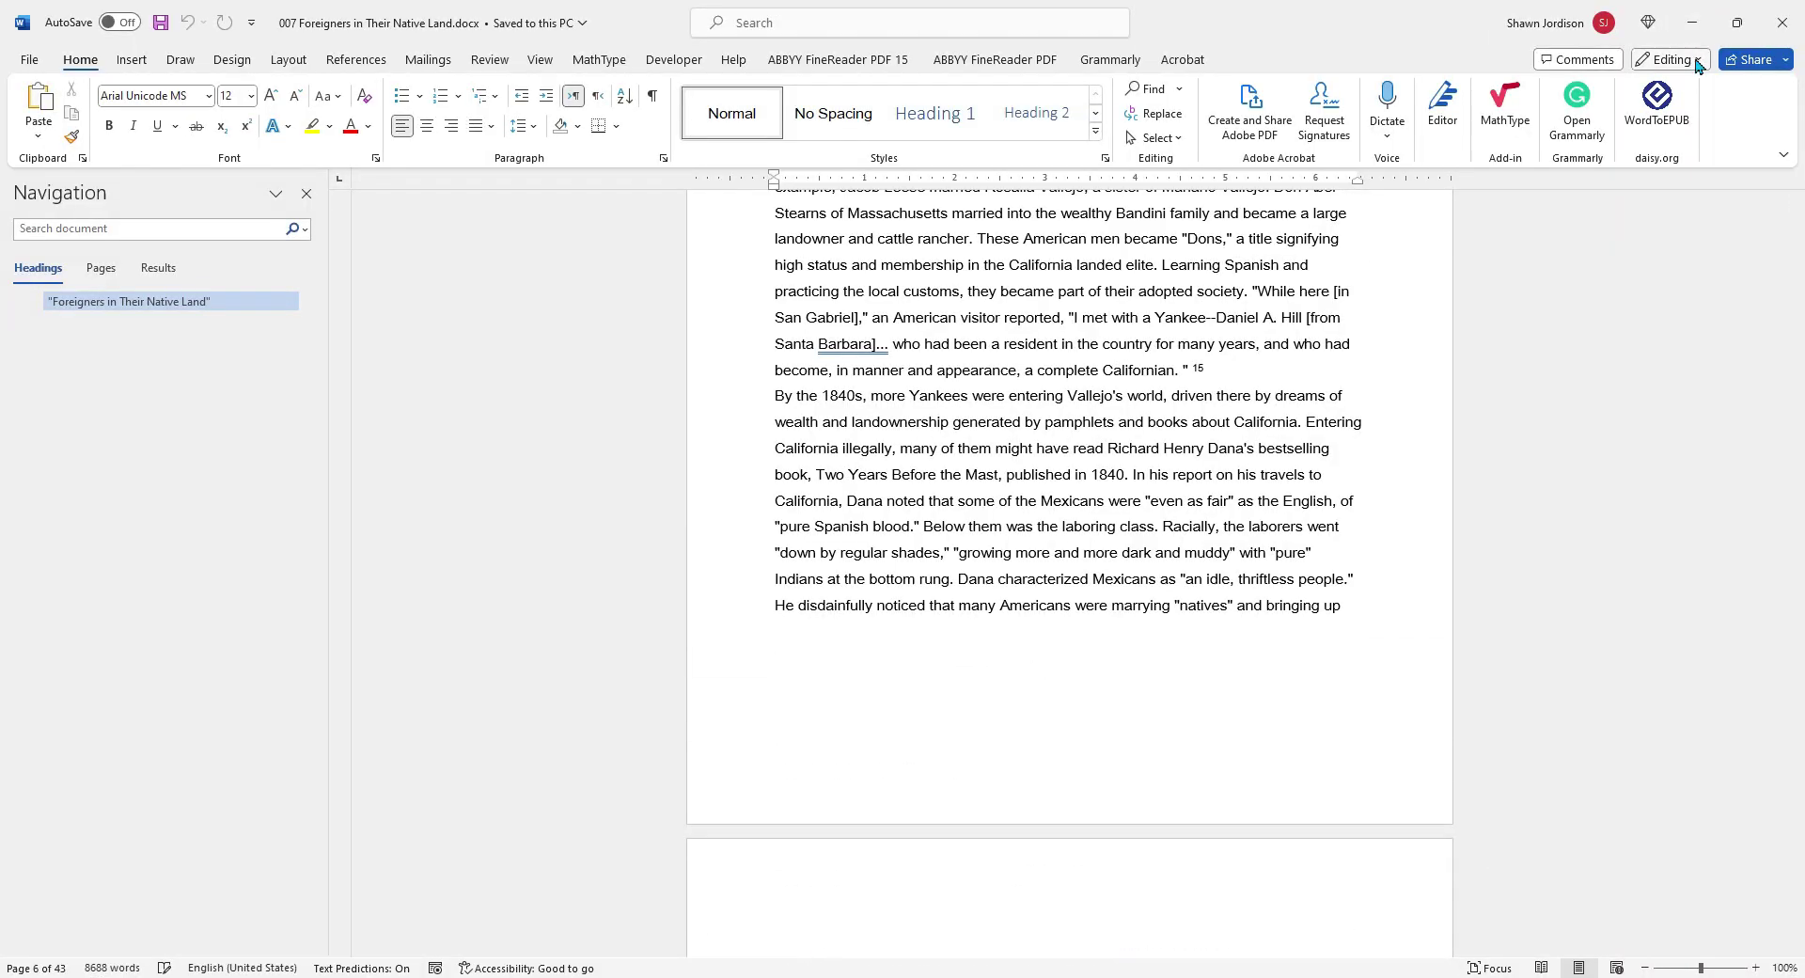